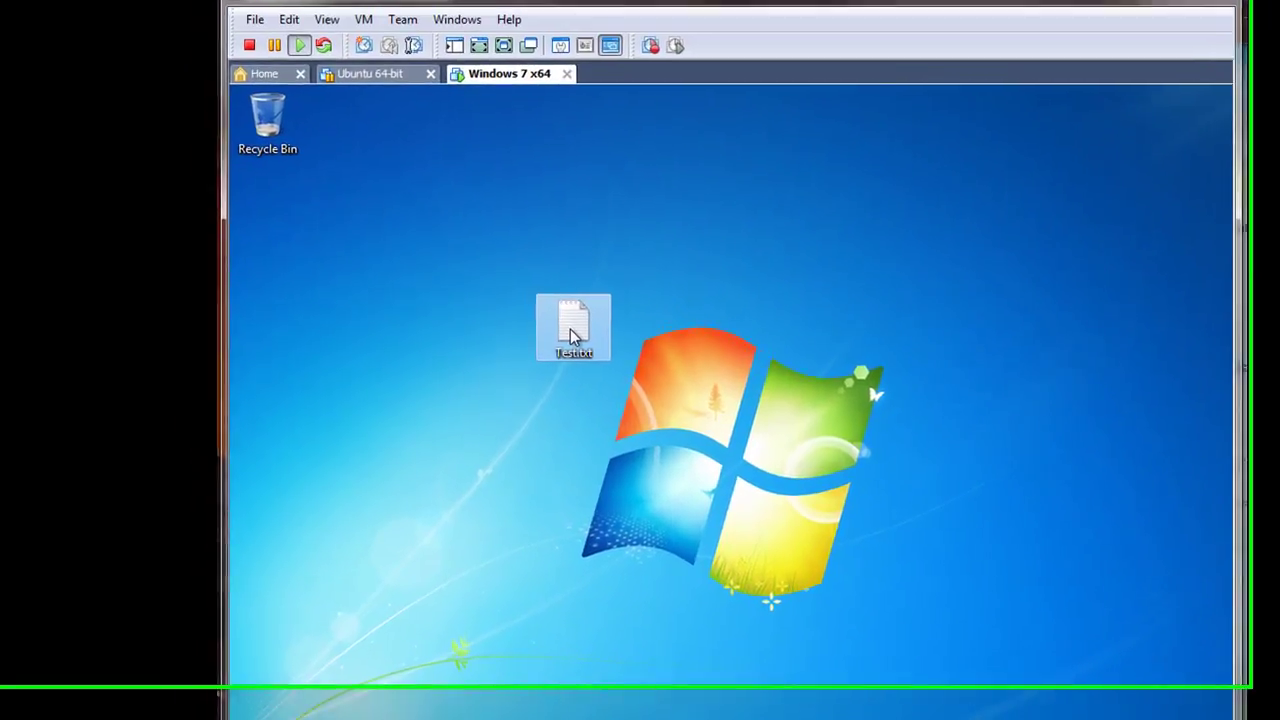
# Step: Delete Test.txt from the desktop and empty the Recycle Bin so it is gone for good
pyautogui.press('Delete')
pyautogui.press('Return')
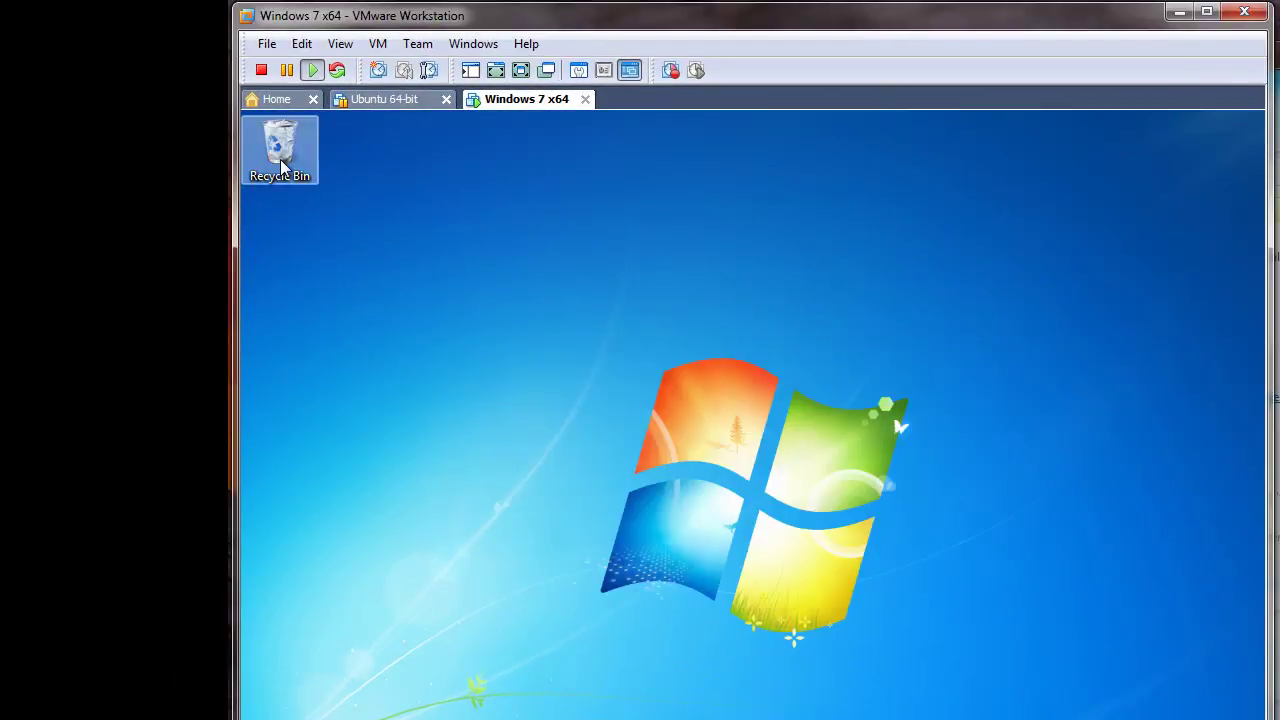
pyautogui.rightClick(285, 160)
pyautogui.click(362, 192)
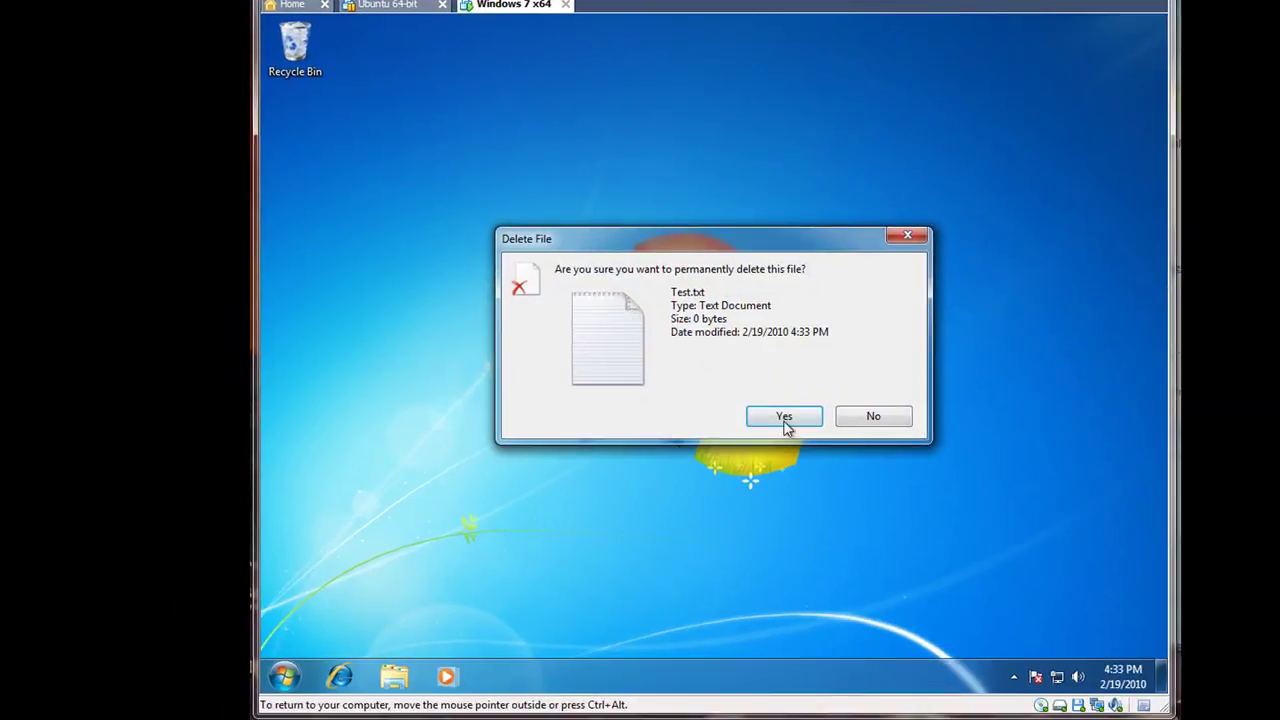
pyautogui.click(792, 450)
pyautogui.click(285, 676)
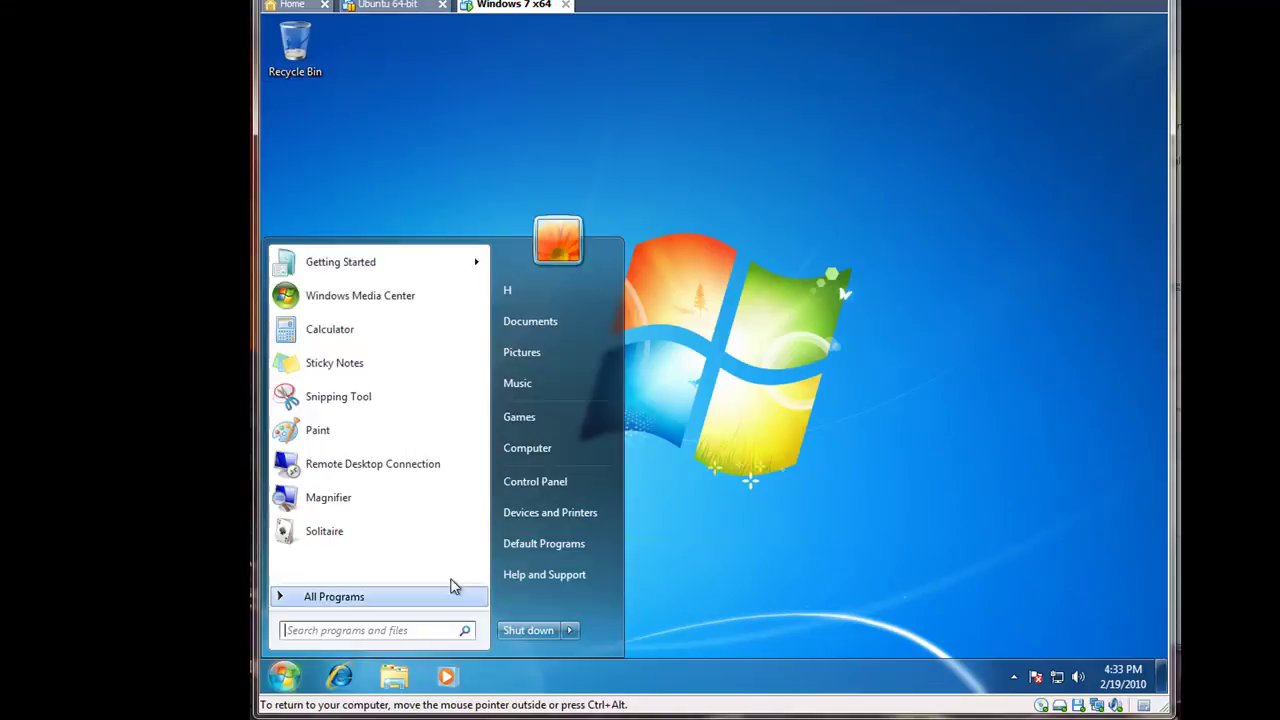
# Step: Go to Control Panel's User Accounts page and start creating a password for the account
pyautogui.click(558, 480)
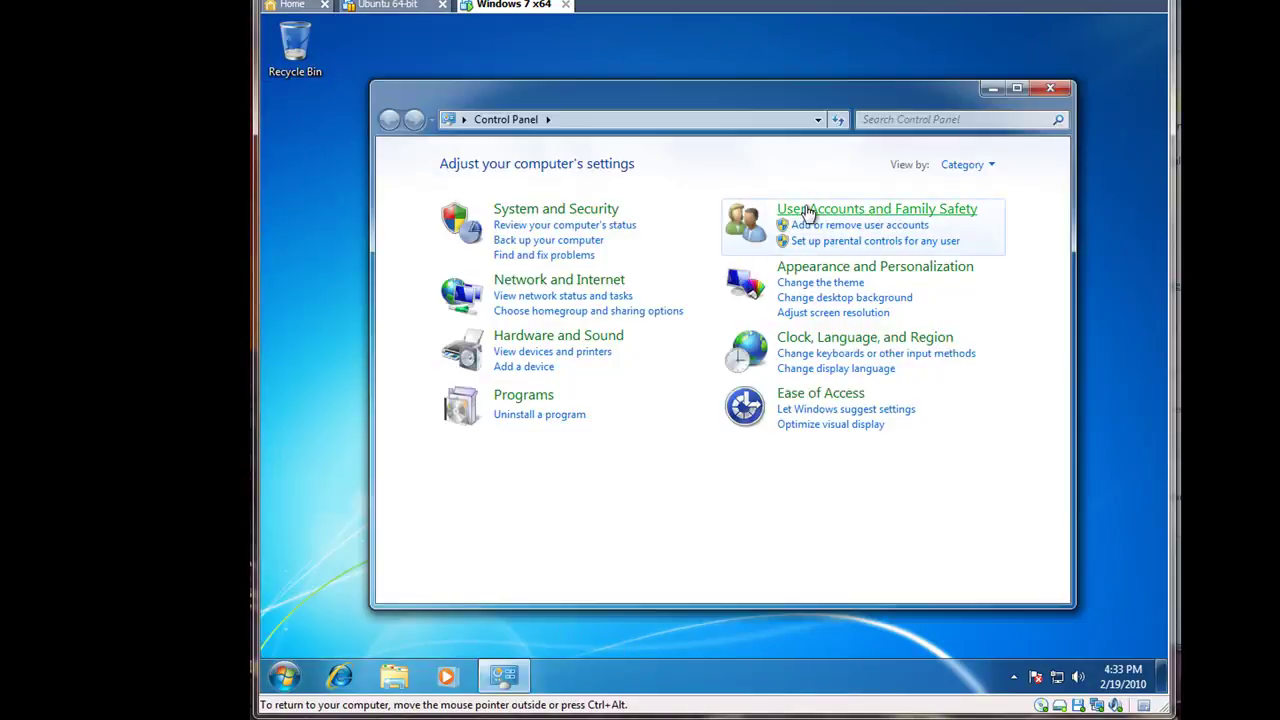
pyautogui.click(800, 209)
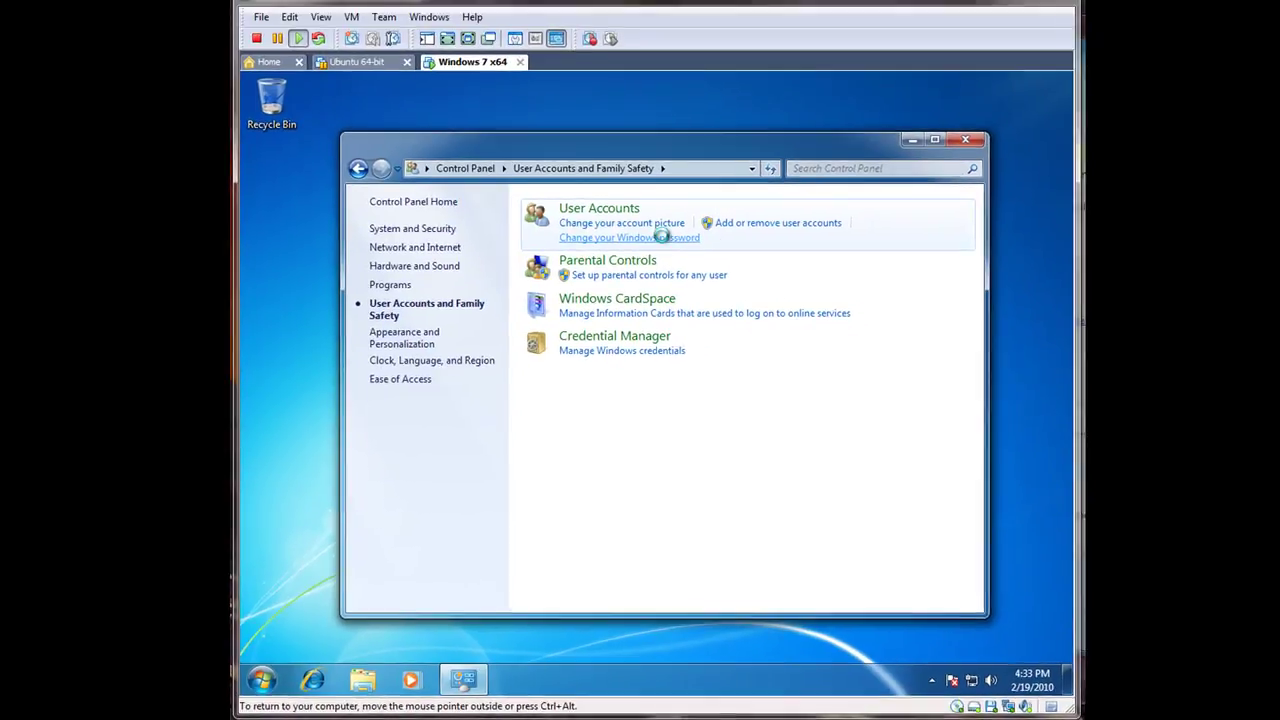
pyautogui.click(658, 195)
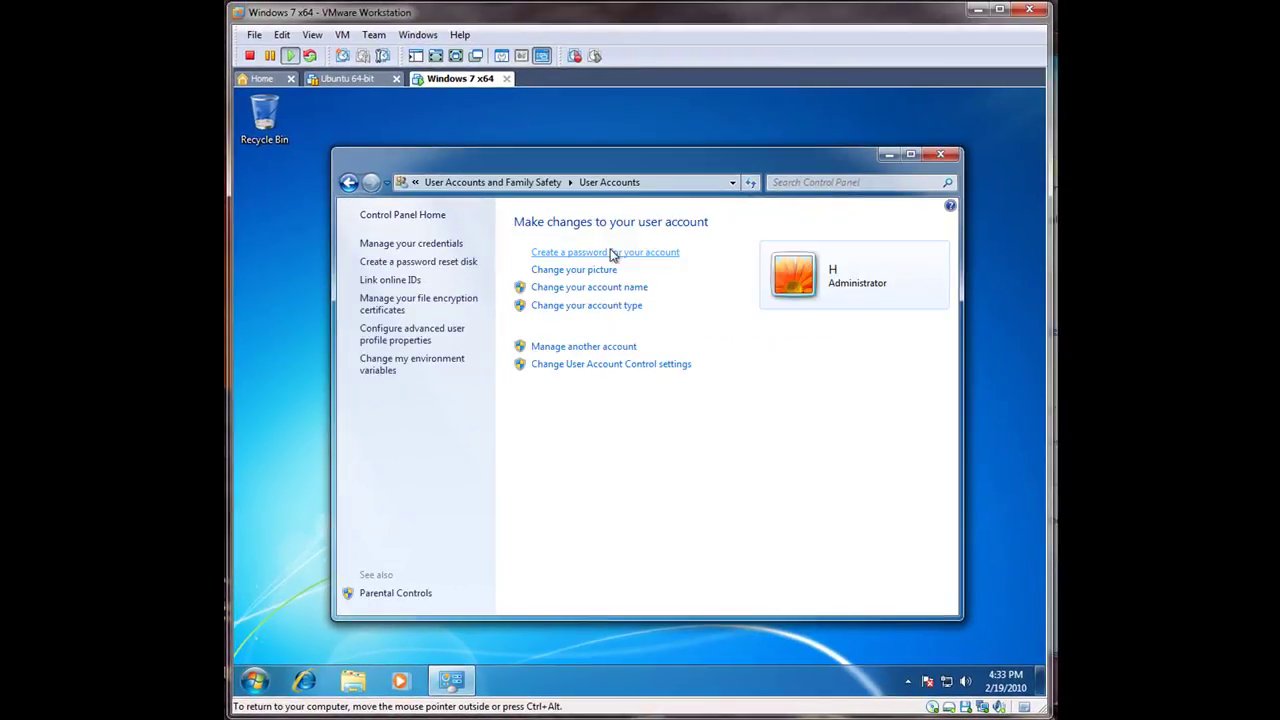
pyautogui.click(612, 254)
# Step: Enter and confirm a new password with a password hint, create it, and close the window
pyautogui.write('••')
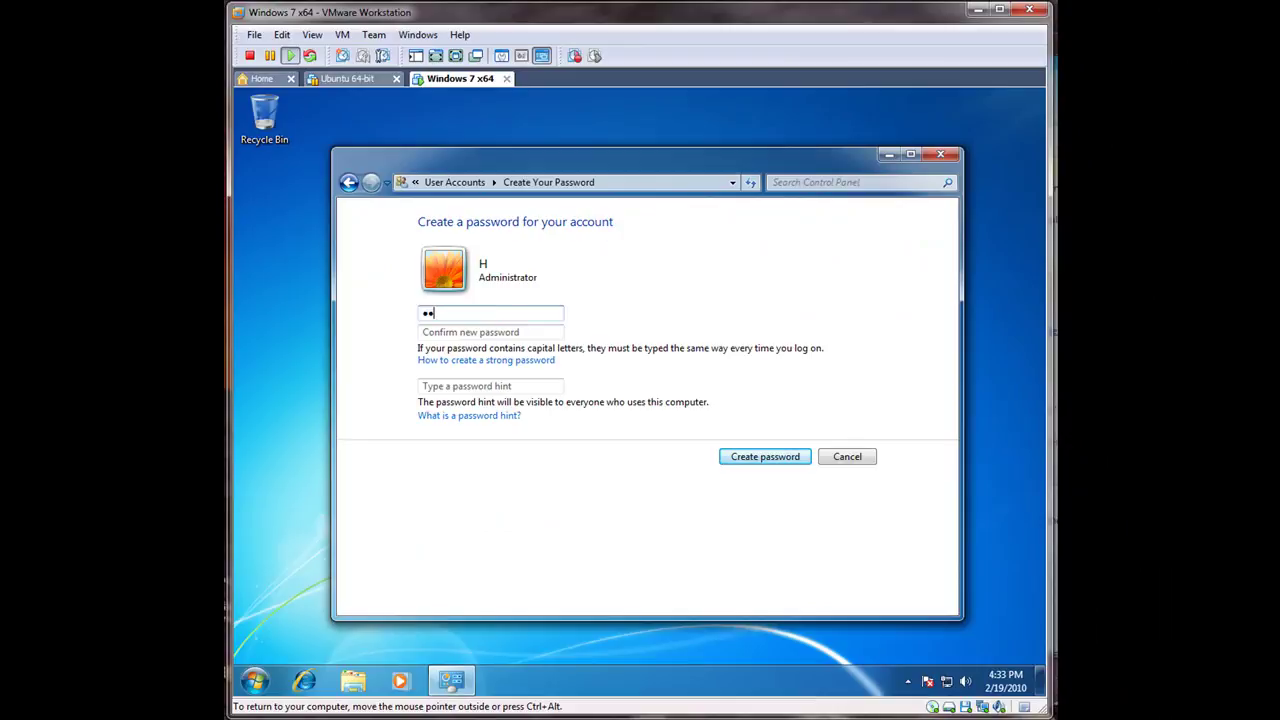
pyautogui.click(511, 333)
pyautogui.write('••••••')
pyautogui.press('Tab')
pyautogui.write('12')
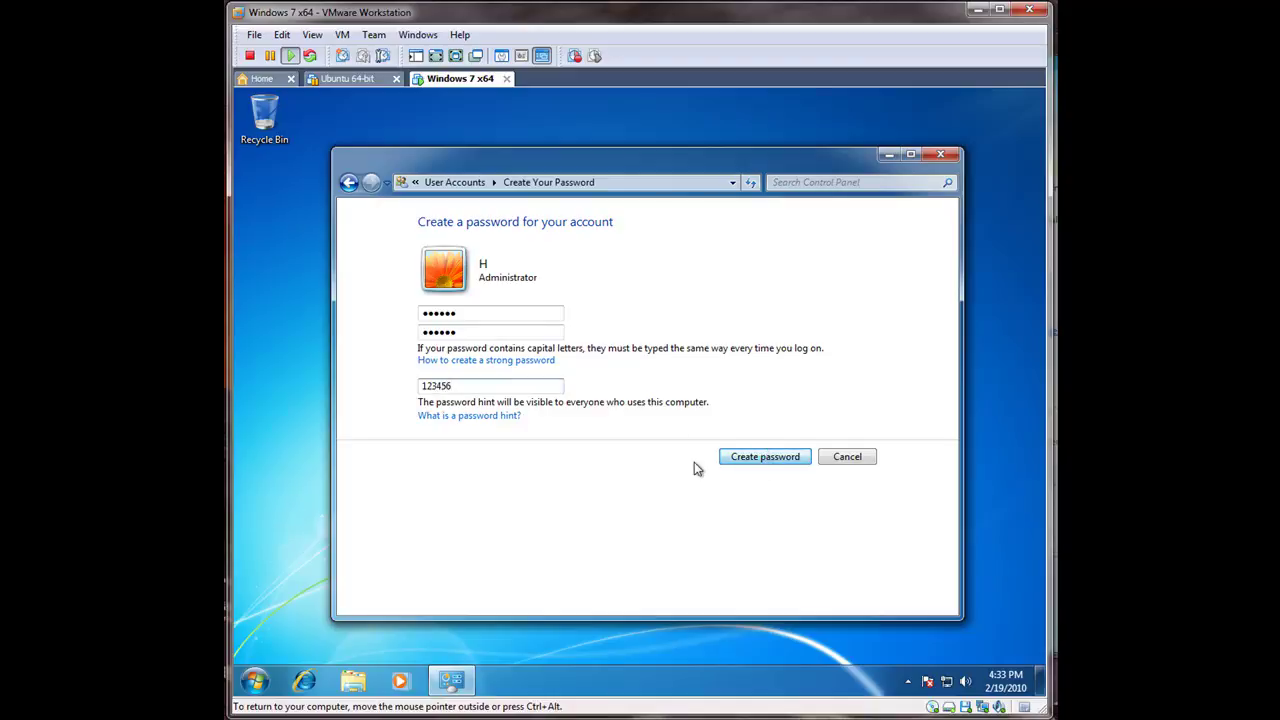
pyautogui.click(736, 460)
pyautogui.click(955, 156)
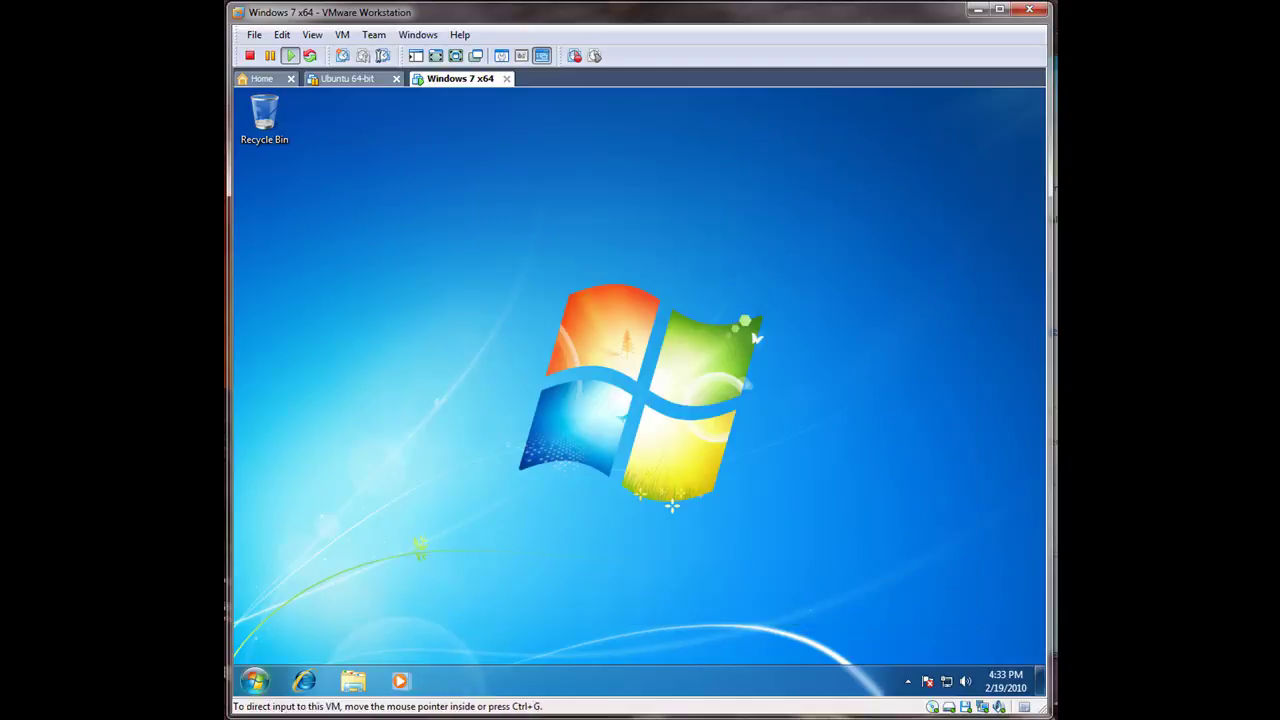
# Step: Log off the current Windows 7 user through the Start menu's Shut down options
pyautogui.click(255, 681)
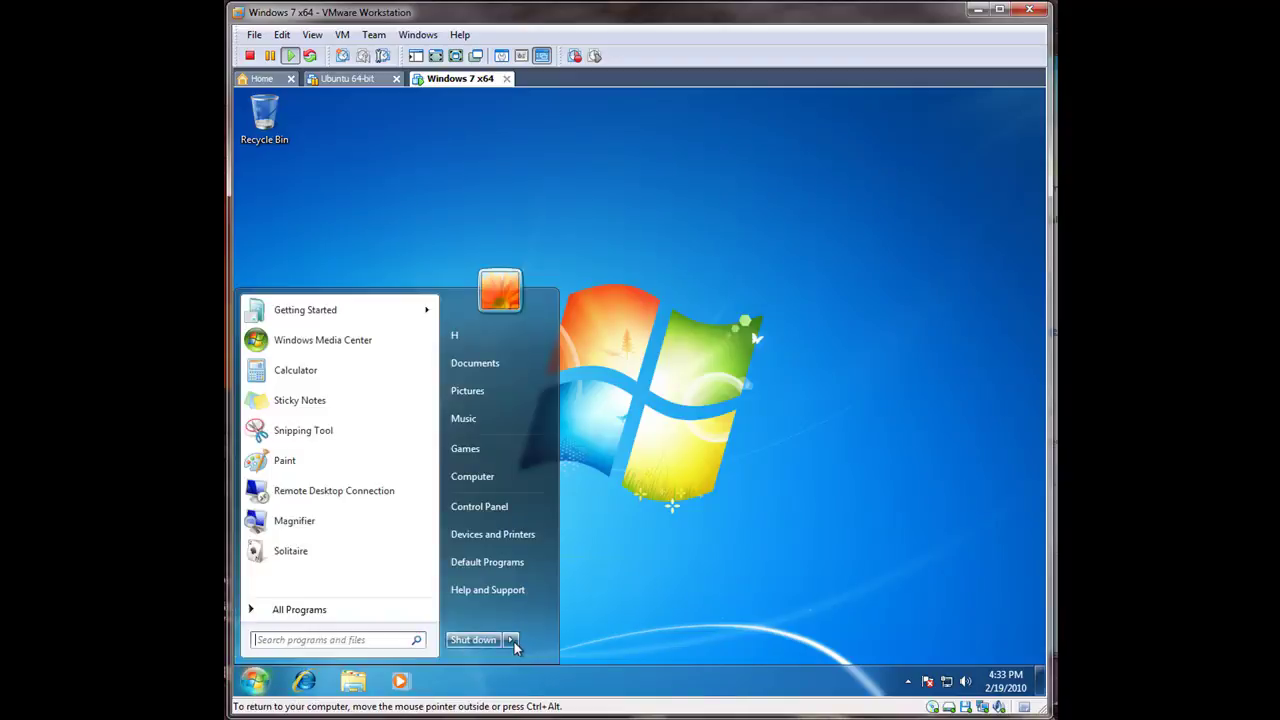
pyautogui.moveTo(508, 640)
pyautogui.click(558, 582)
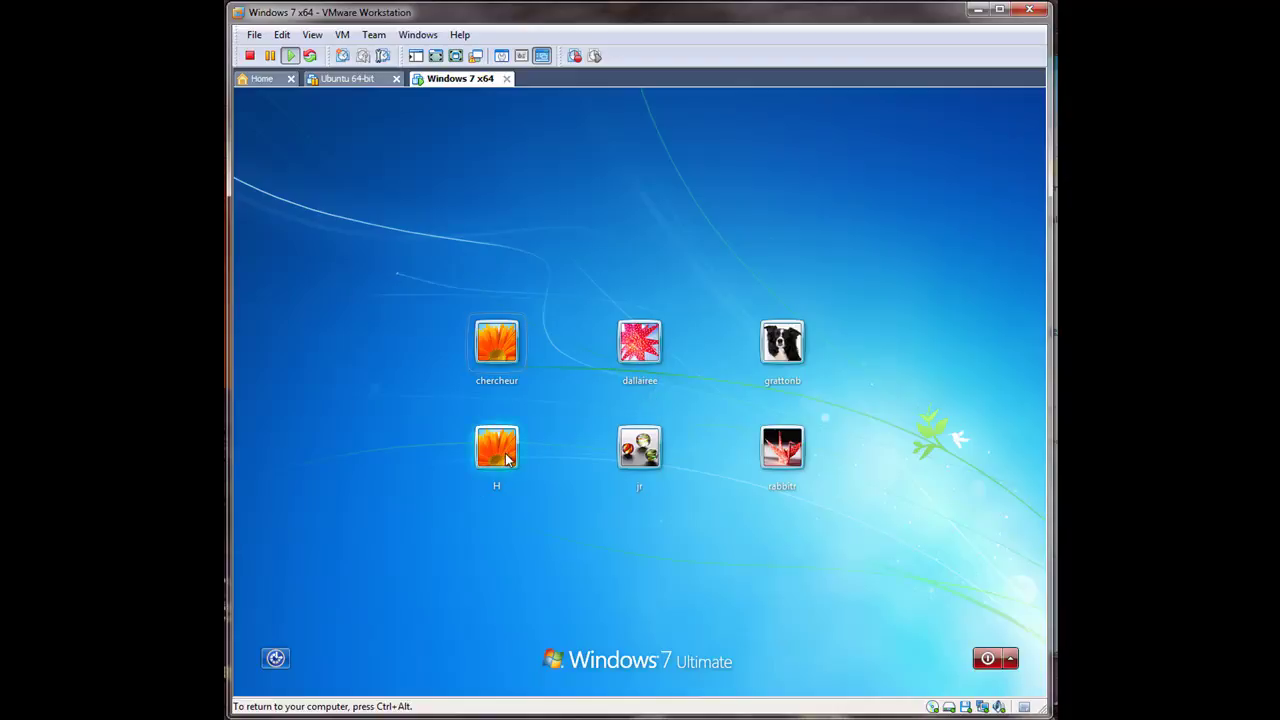
# Step: Try signing back in with a wrong password, dismiss the error, and restart the guest
pyautogui.click(500, 450)
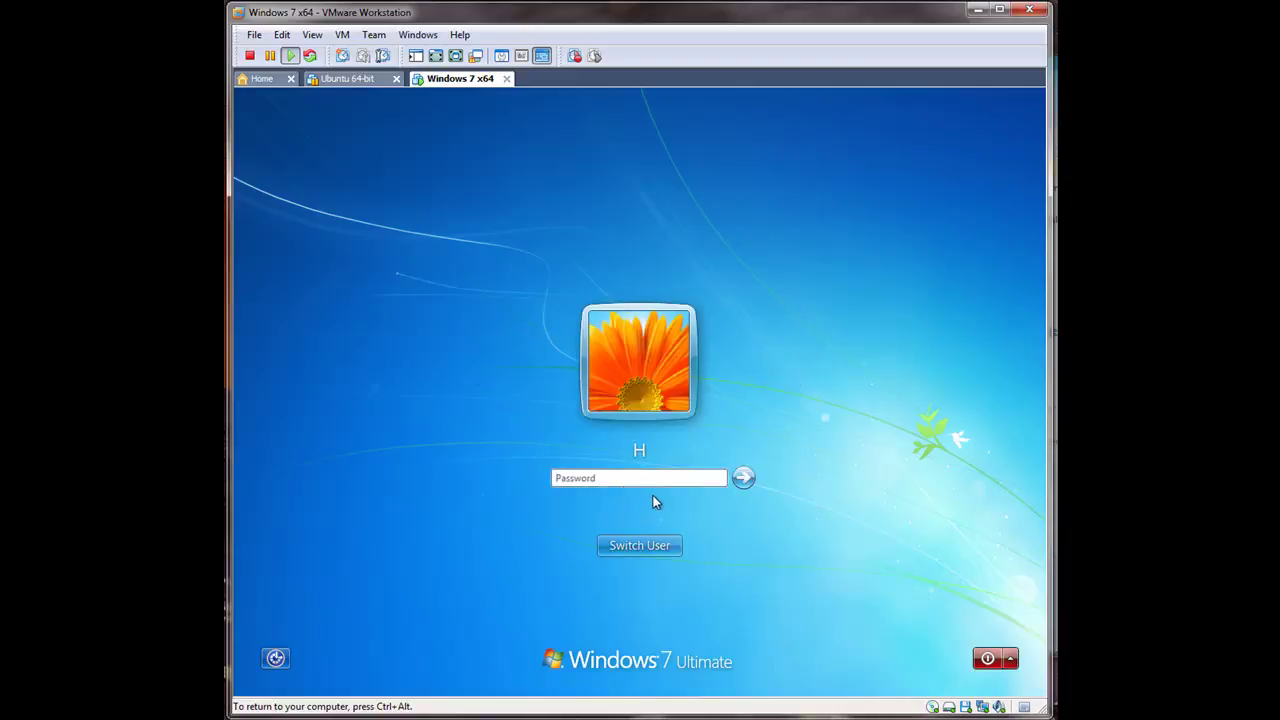
pyautogui.write('****')
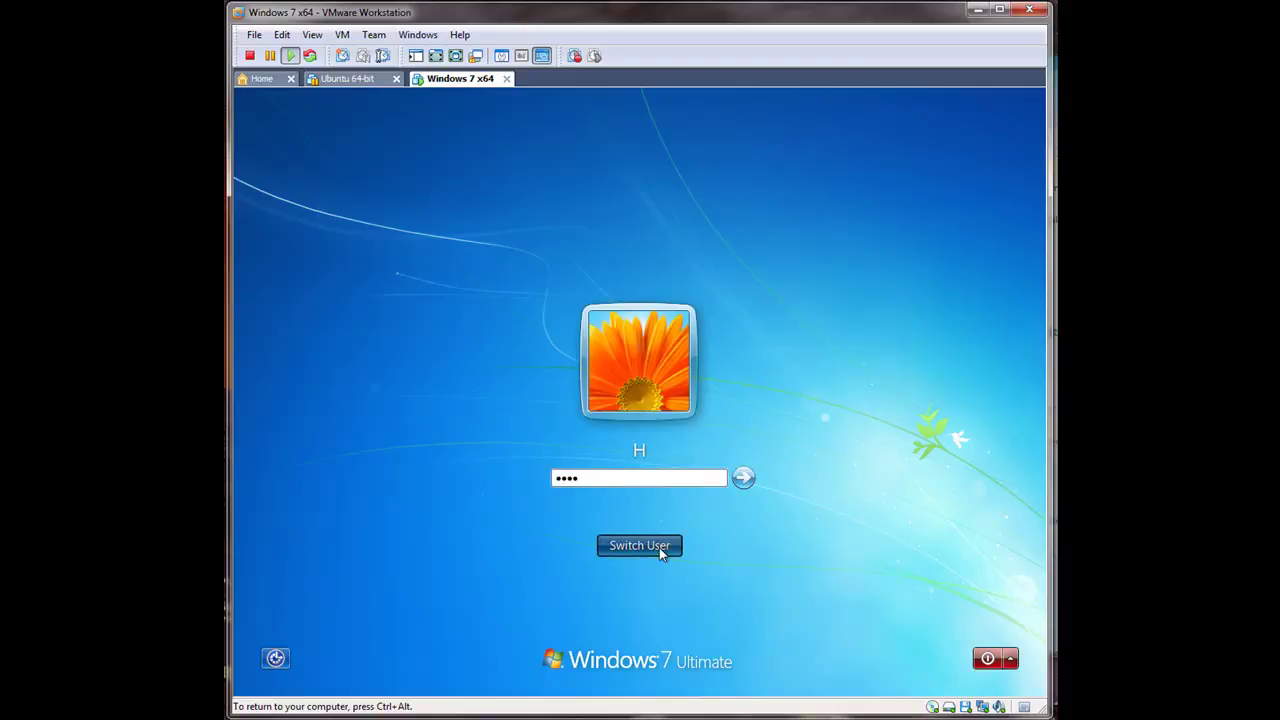
pyautogui.click(745, 480)
pyautogui.click(650, 552)
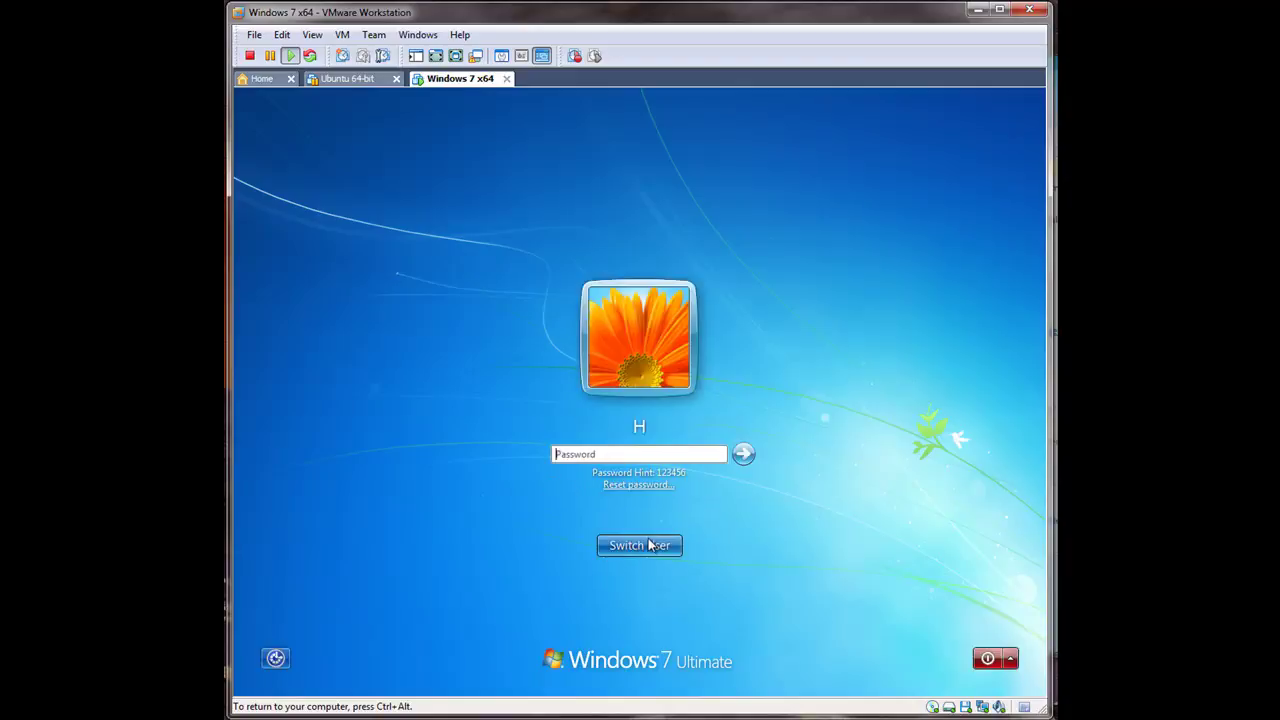
pyautogui.click(1011, 660)
pyautogui.click(991, 596)
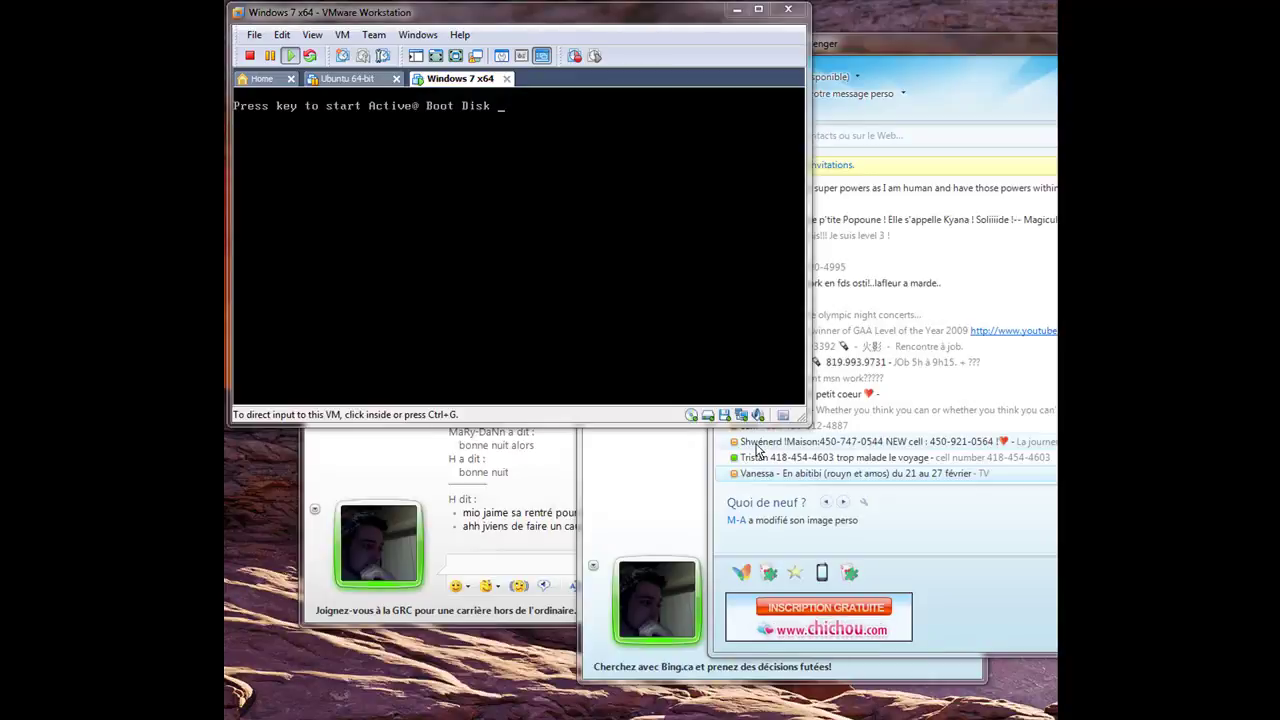
# Step: Boot from the Active@ Boot Disk prompt and accept the preferences (Eastern Time, 1024 by 768)
pyautogui.click(580, 326)
pyautogui.press('Return')
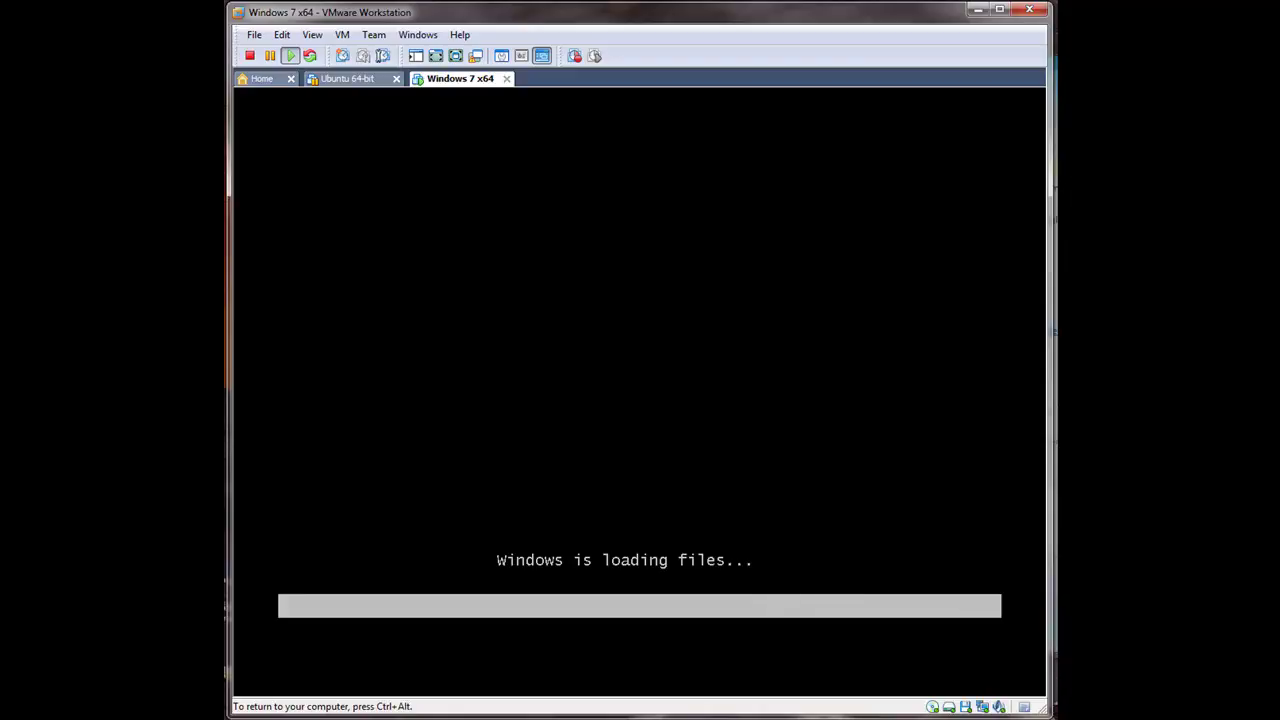
pyautogui.press('super+Down')
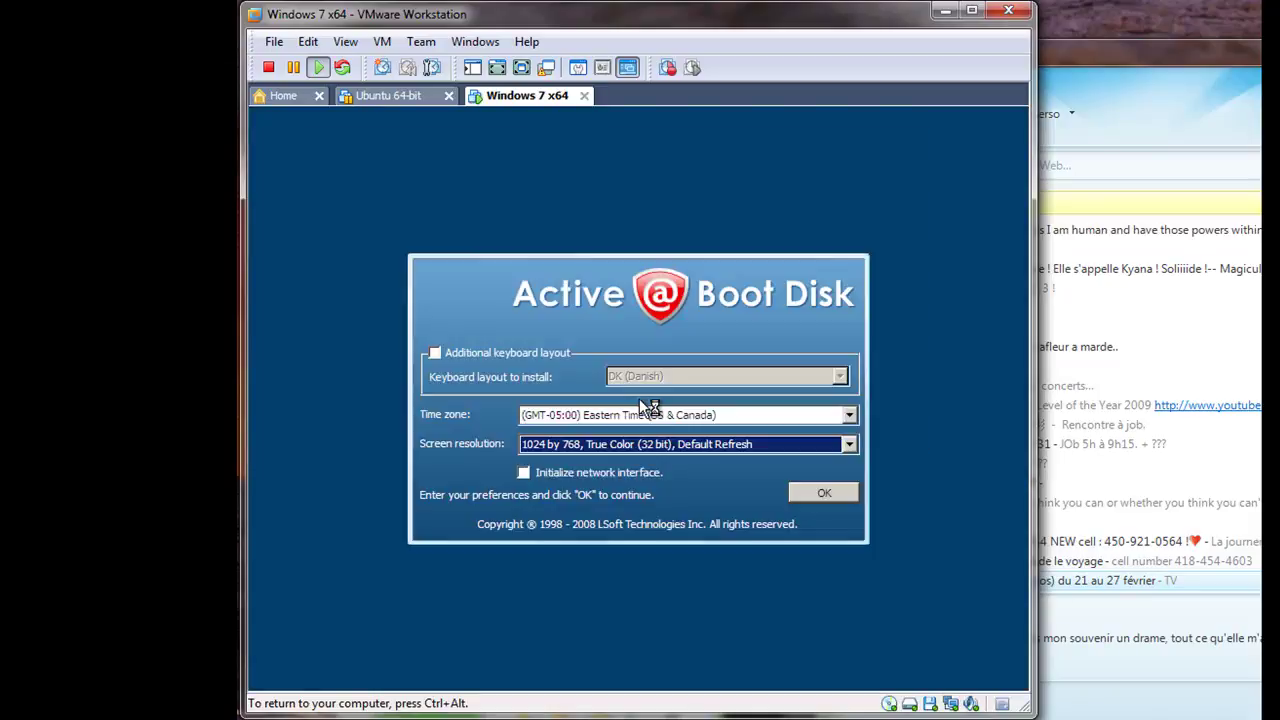
pyautogui.click(845, 492)
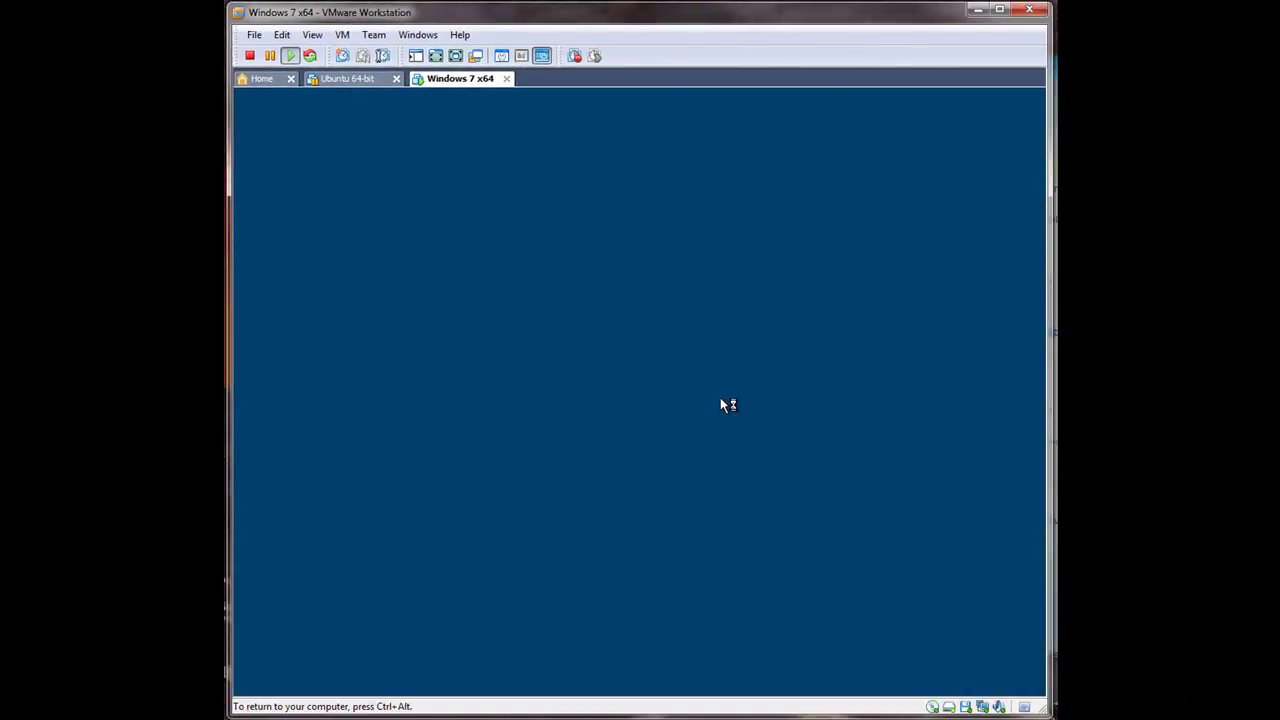
# Step: Launch Active@ File Recovery from the Boot Disk start menu's Programs list
pyautogui.click(582, 444)
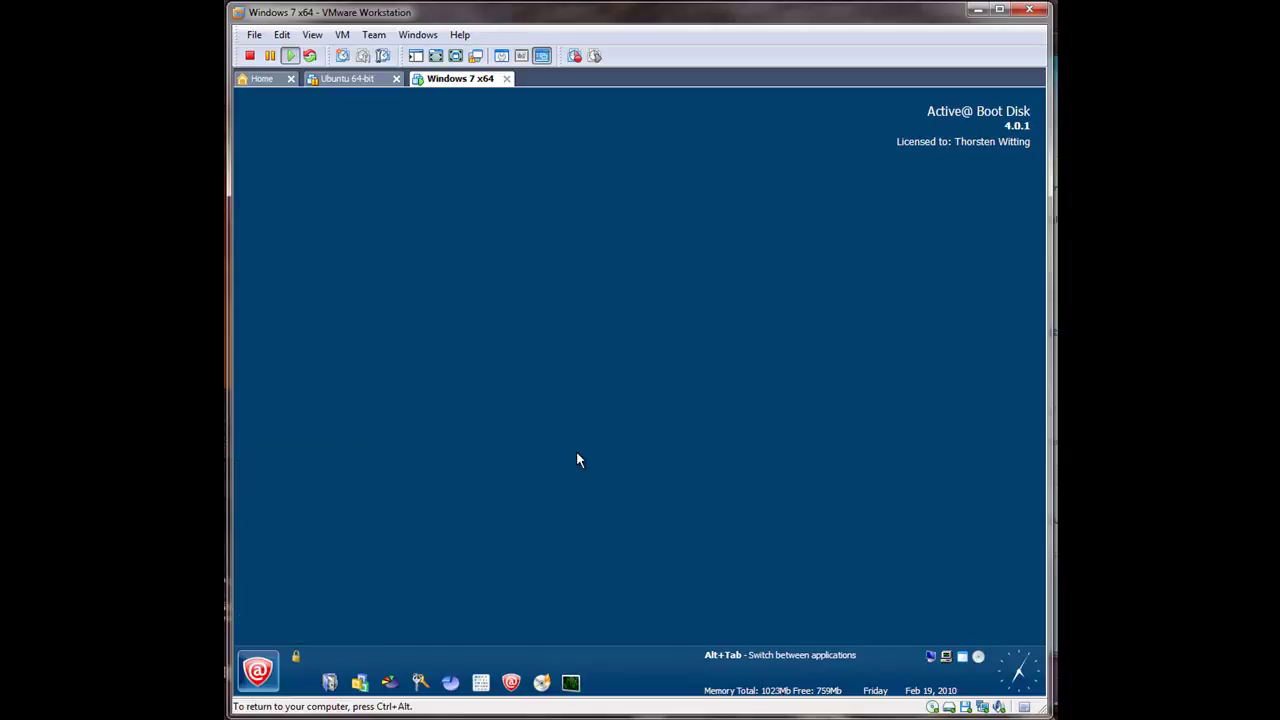
pyautogui.click(257, 671)
pyautogui.moveTo(333, 487)
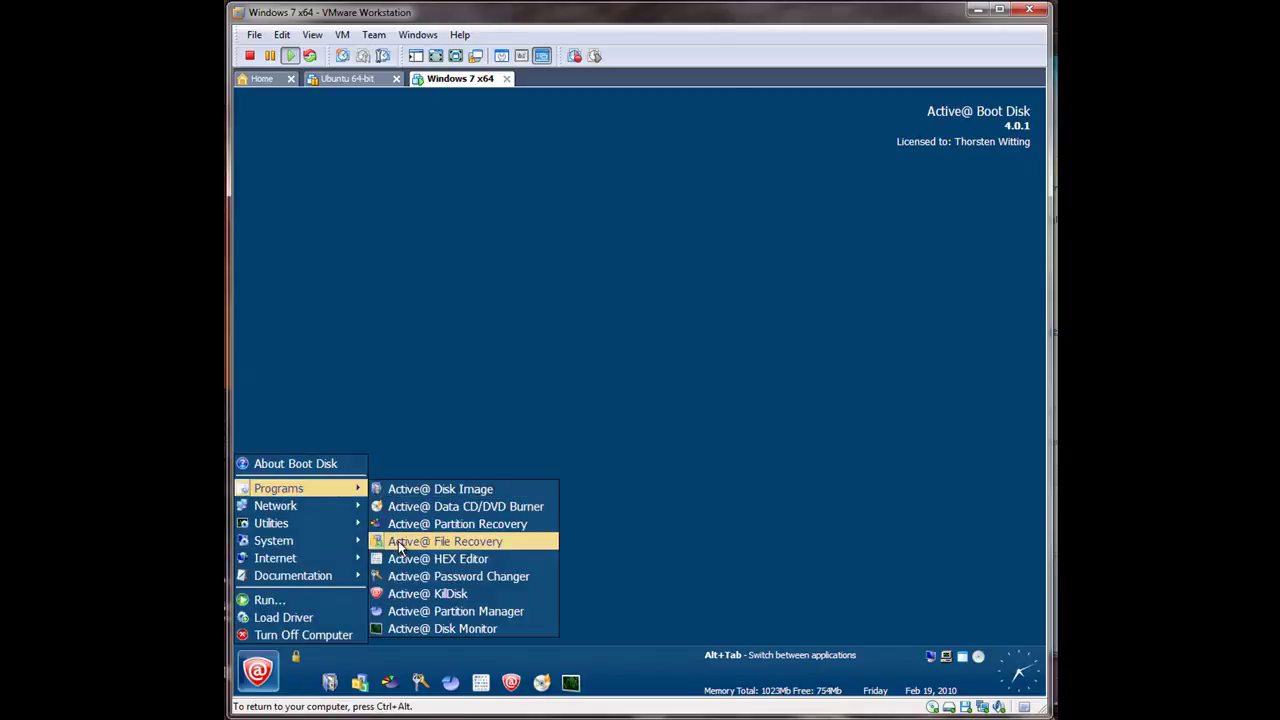
pyautogui.click(398, 541)
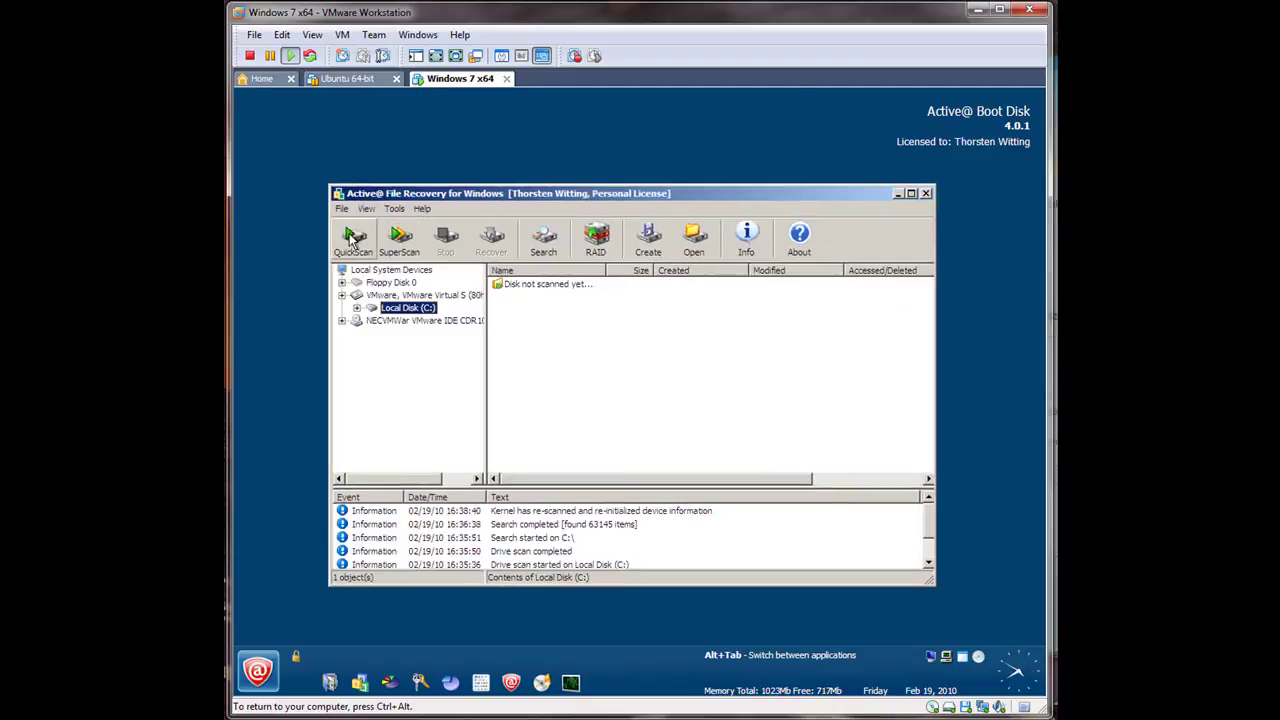
# Step: Start scanning Local Disk (C:) and scroll through its file list
pyautogui.click(352, 240)
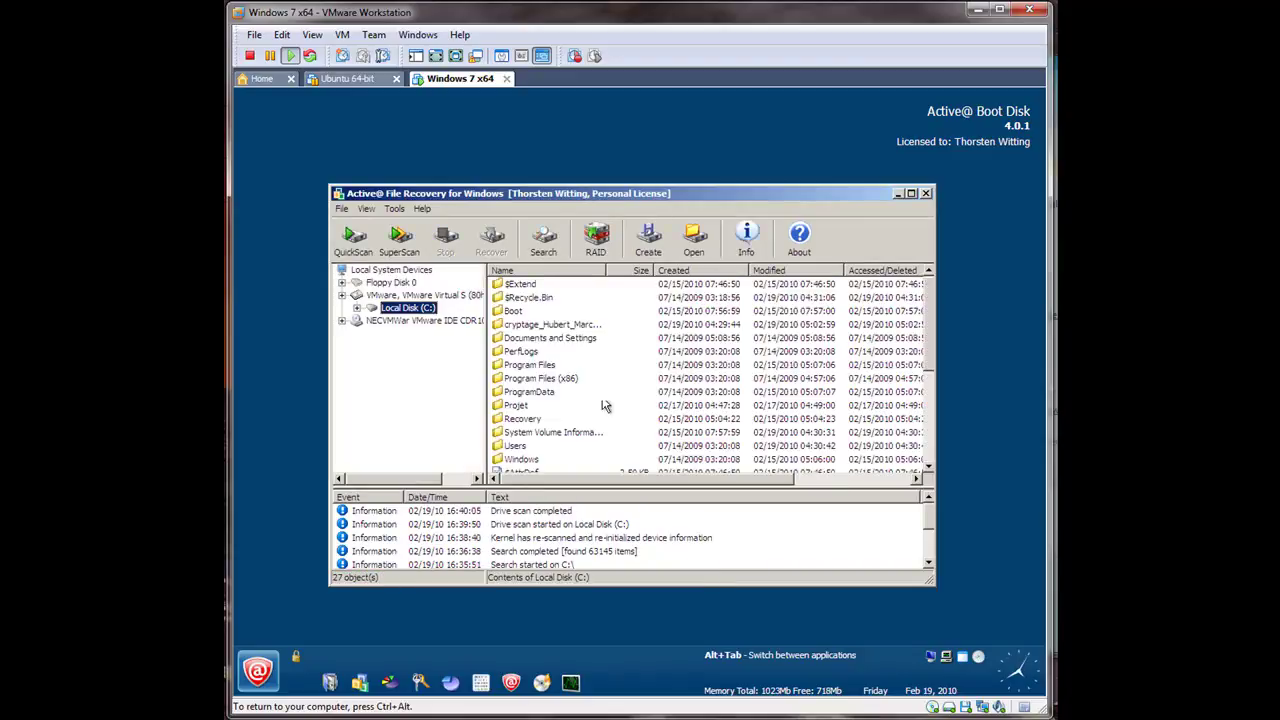
pyautogui.click(548, 356)
pyautogui.scroll(-5, 548, 370)
pyautogui.scroll(4, 550, 388)
pyautogui.scroll(1, 550, 388)
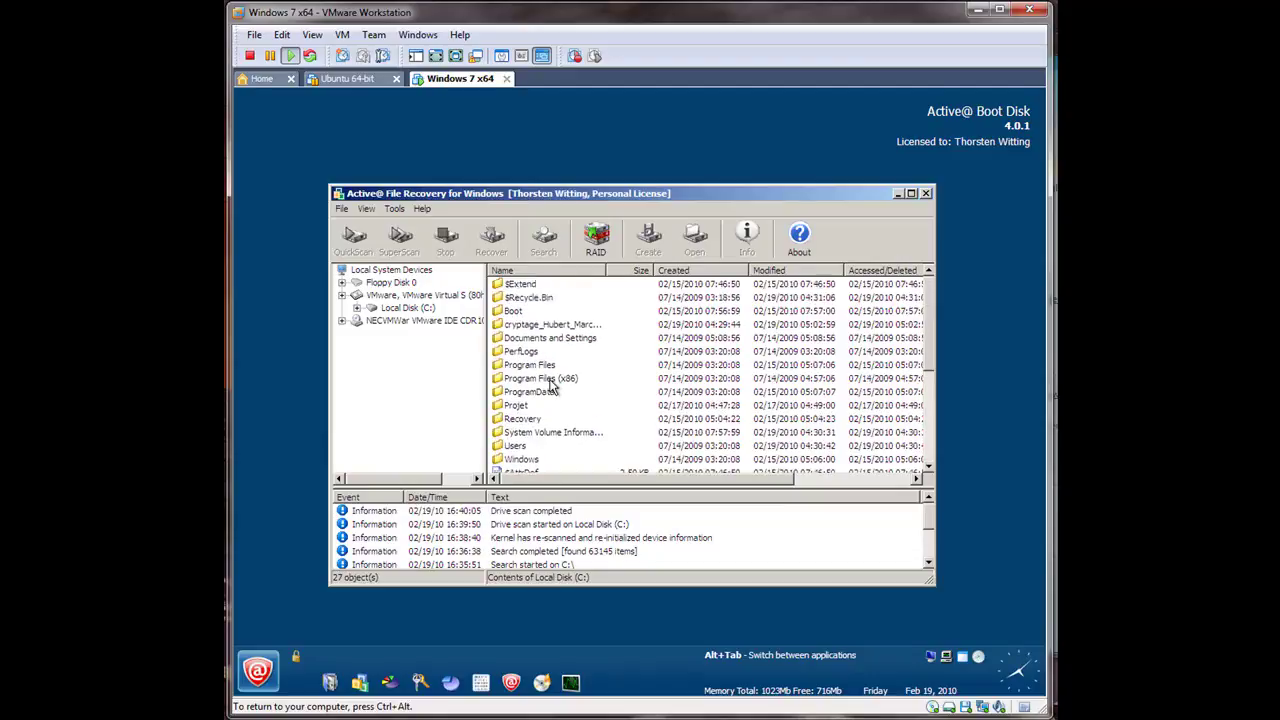
# Step: Browse Documents and Settings and Users to the account's Desktop folder, then stop the scan
pyautogui.doubleClick(515, 337)
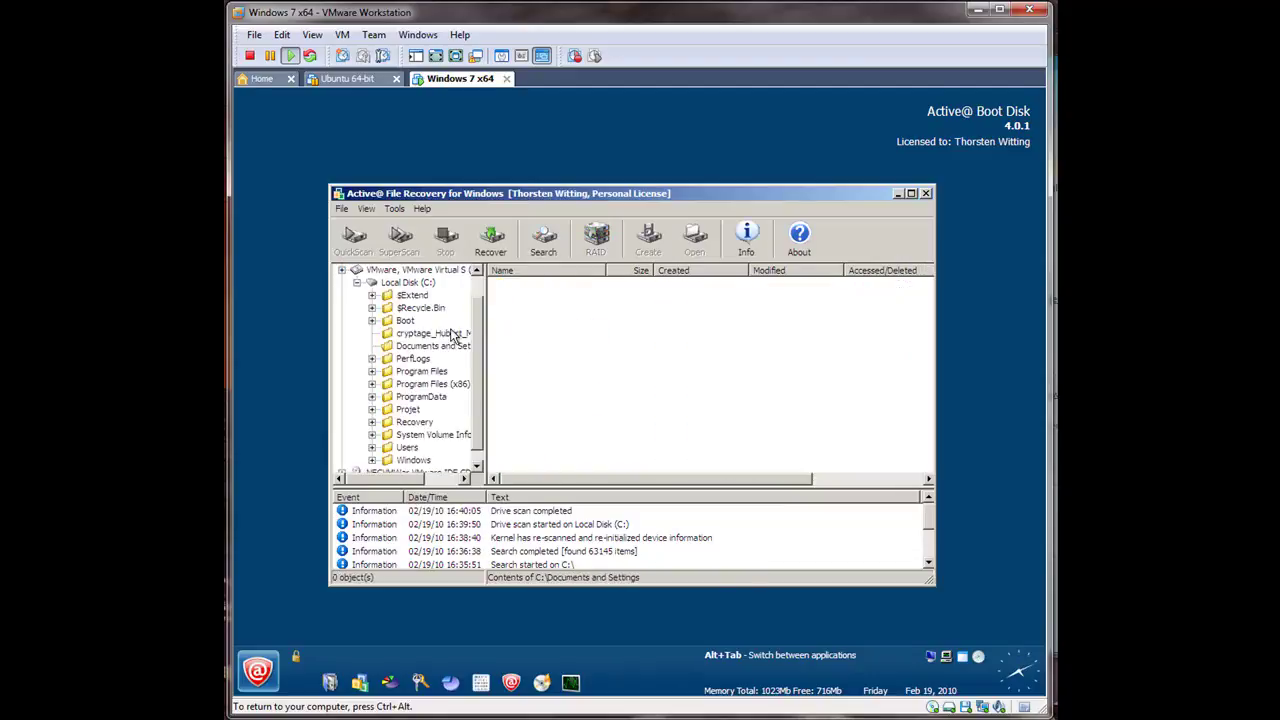
pyautogui.click(436, 348)
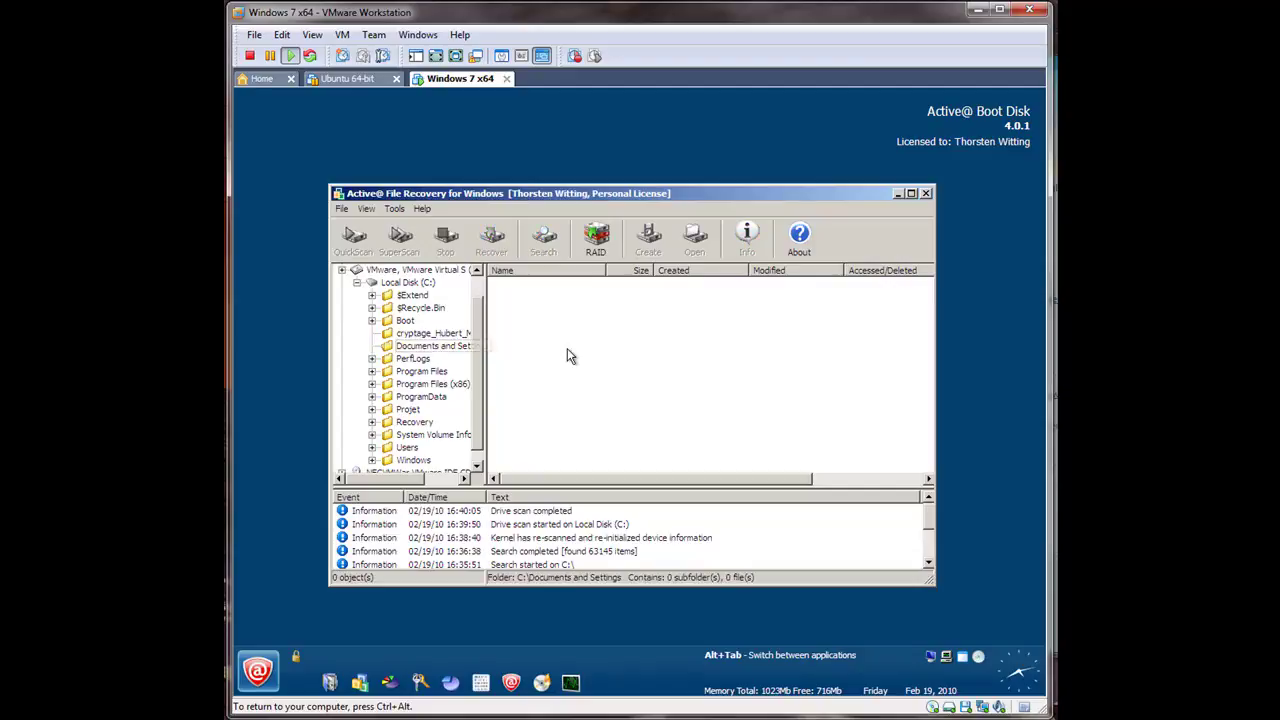
pyautogui.doubleClick(407, 447)
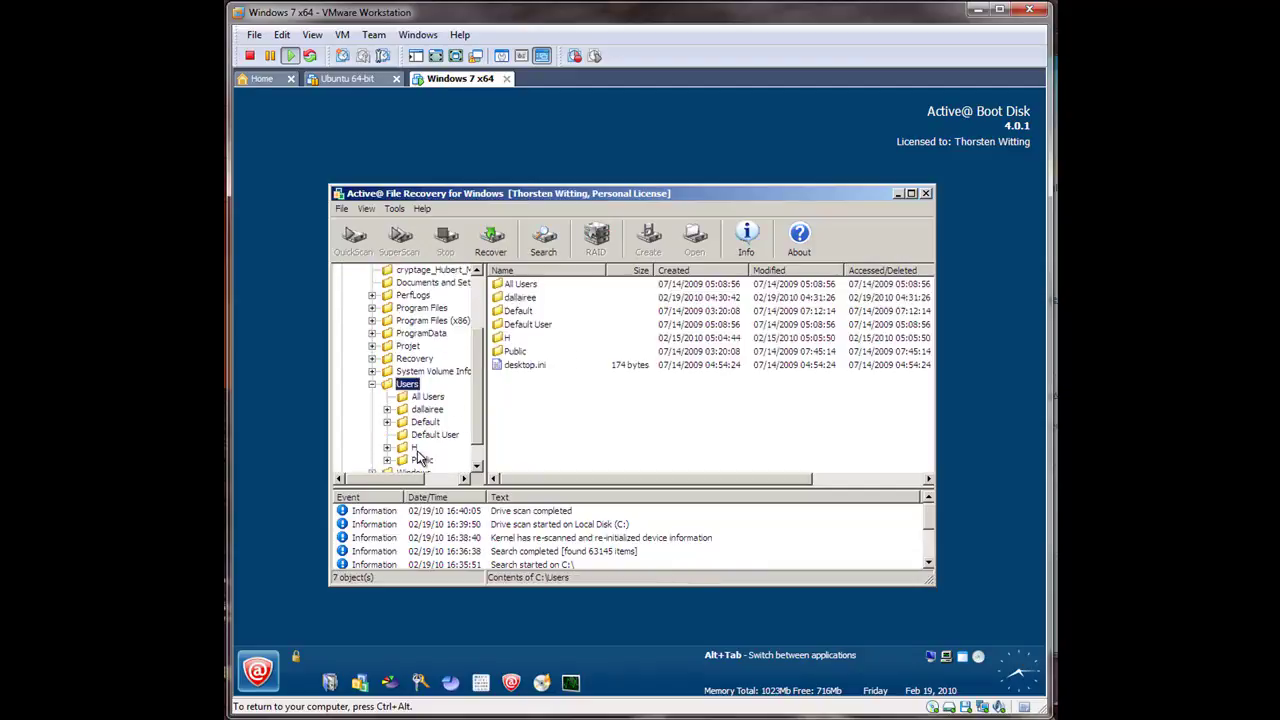
pyautogui.doubleClick(511, 341)
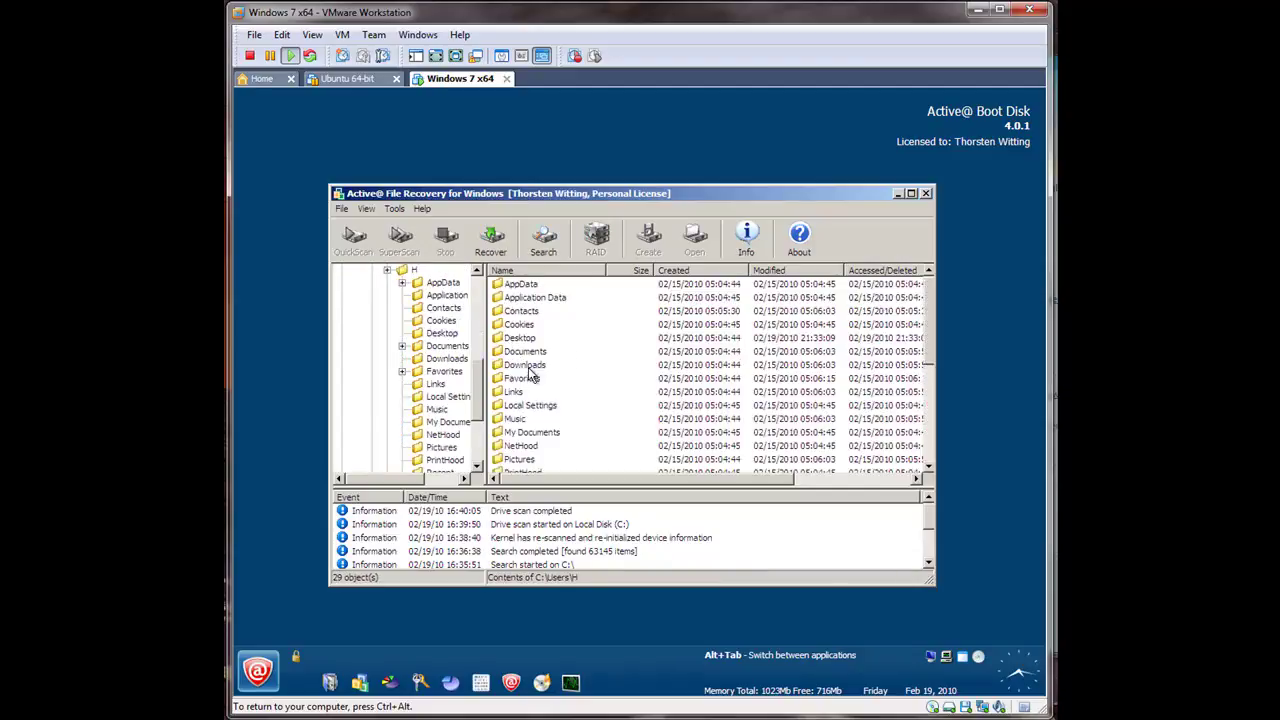
pyautogui.doubleClick(521, 342)
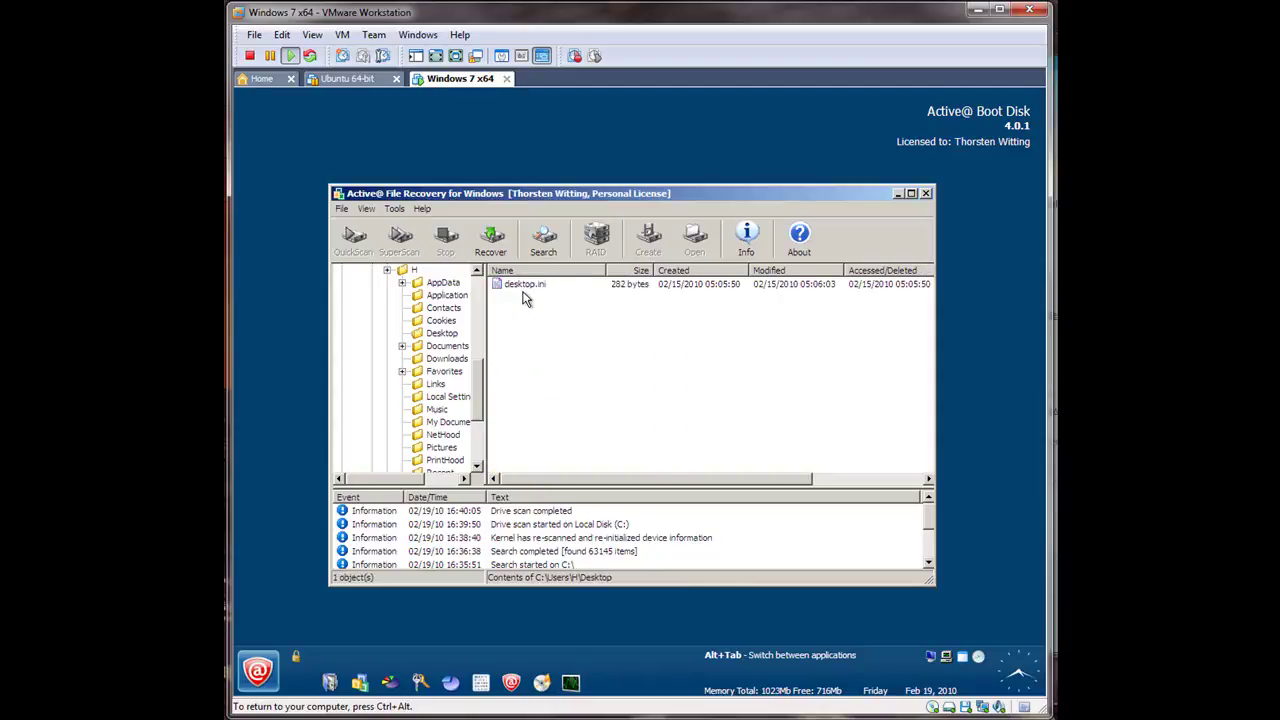
pyautogui.click(385, 242)
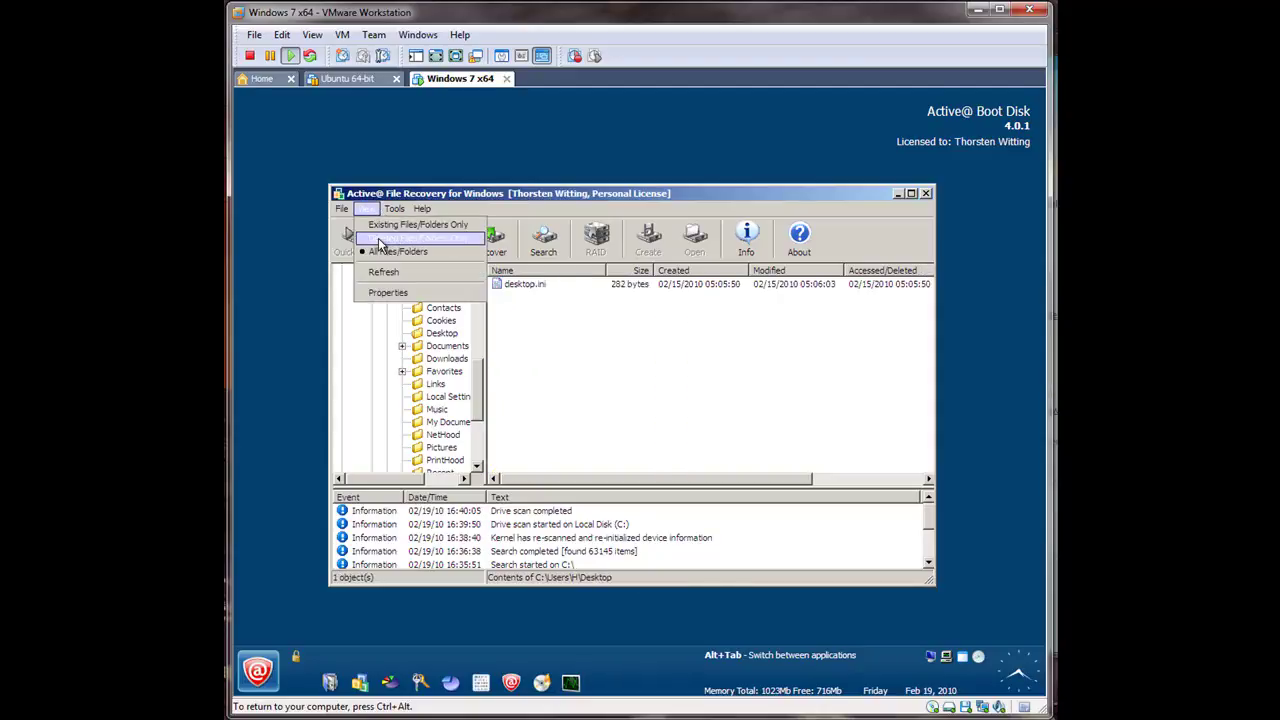
pyautogui.moveTo(479, 397); pyautogui.dragTo(472, 303)
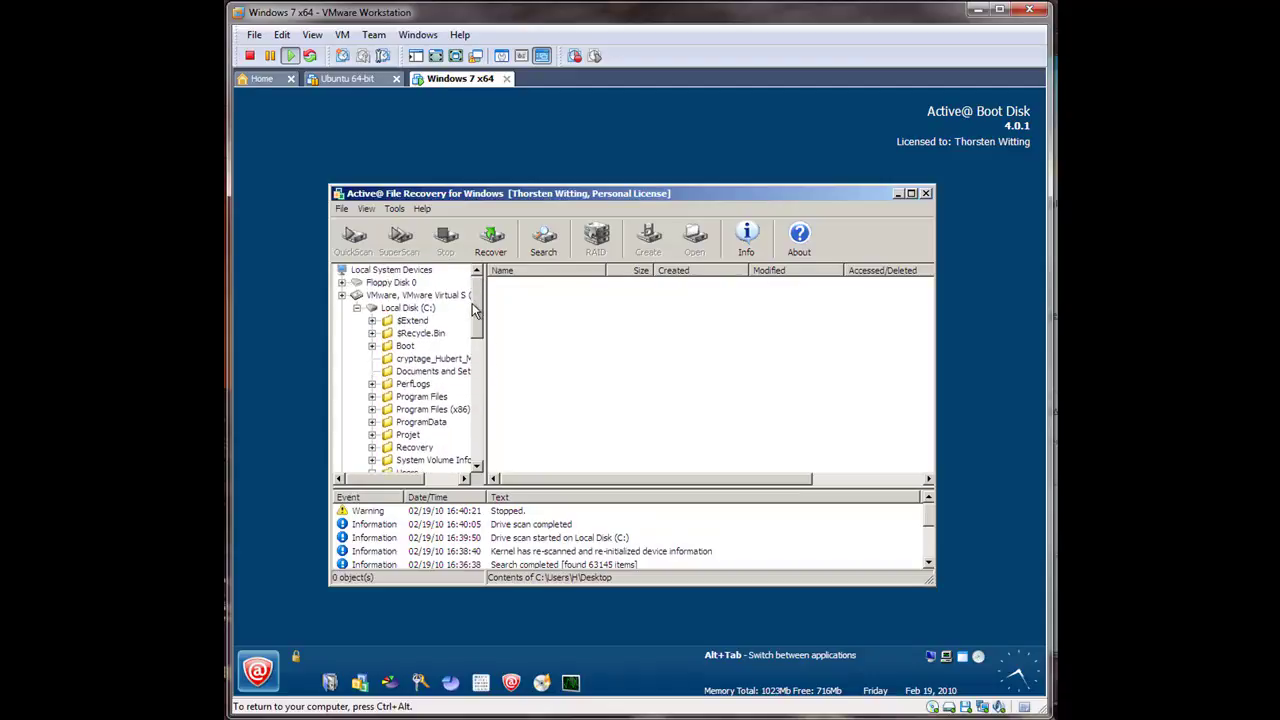
# Step: Filter the Local Disk (C:) view to show only deleted files and folders
pyautogui.click(408, 309)
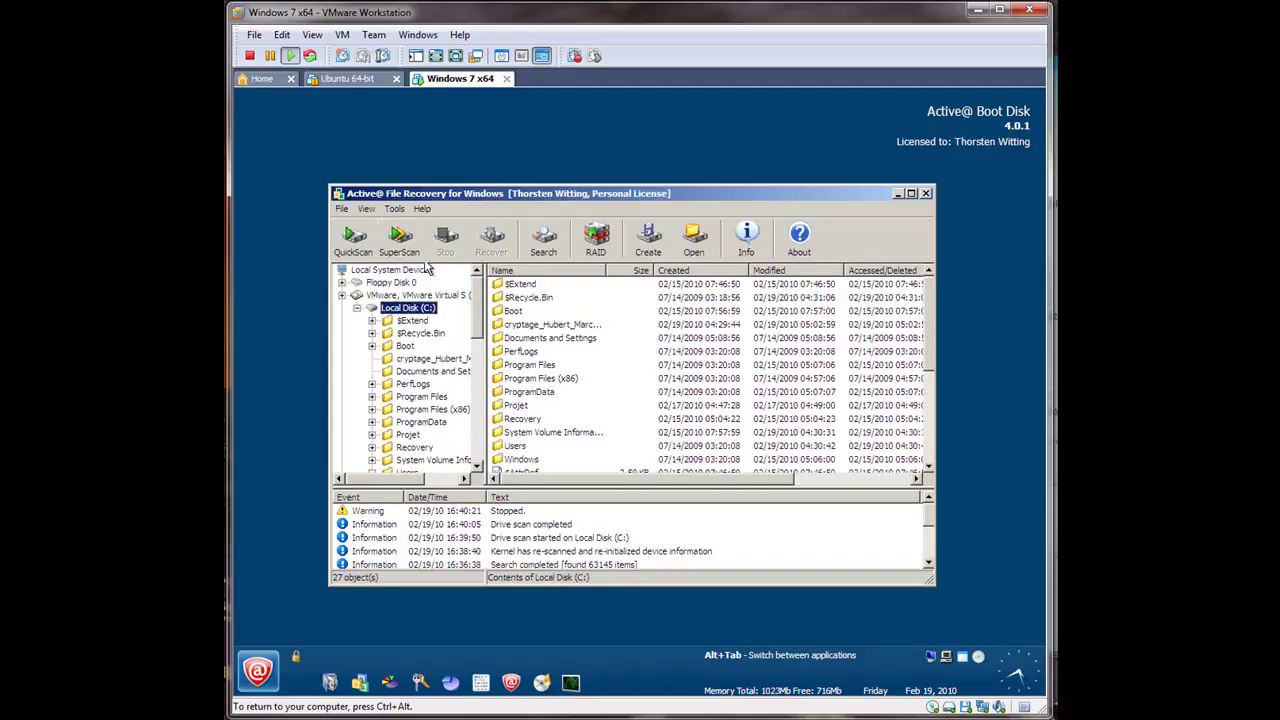
pyautogui.click(368, 212)
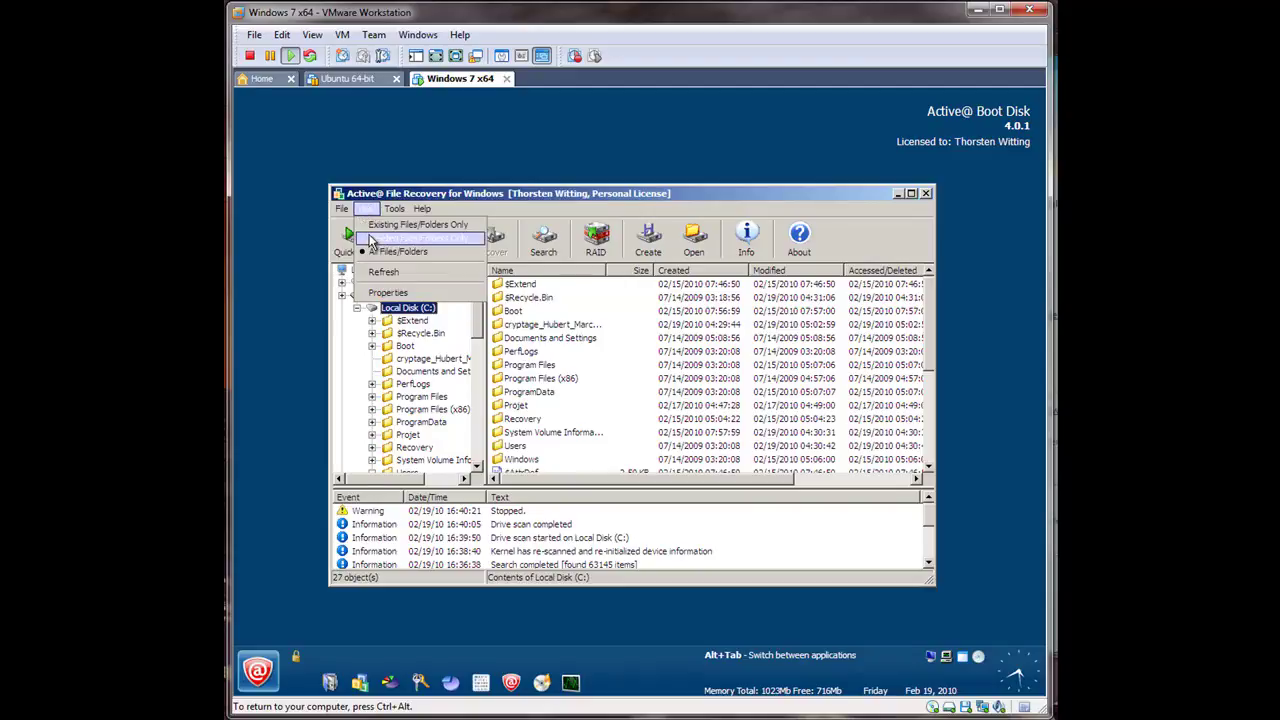
pyautogui.click(370, 240)
# Step: Browse deleted Windows subfolders: ServiceProfiles\LocalService\AppData\Local and System32\LogFiles\WMI\RtBackup
pyautogui.doubleClick(538, 300)
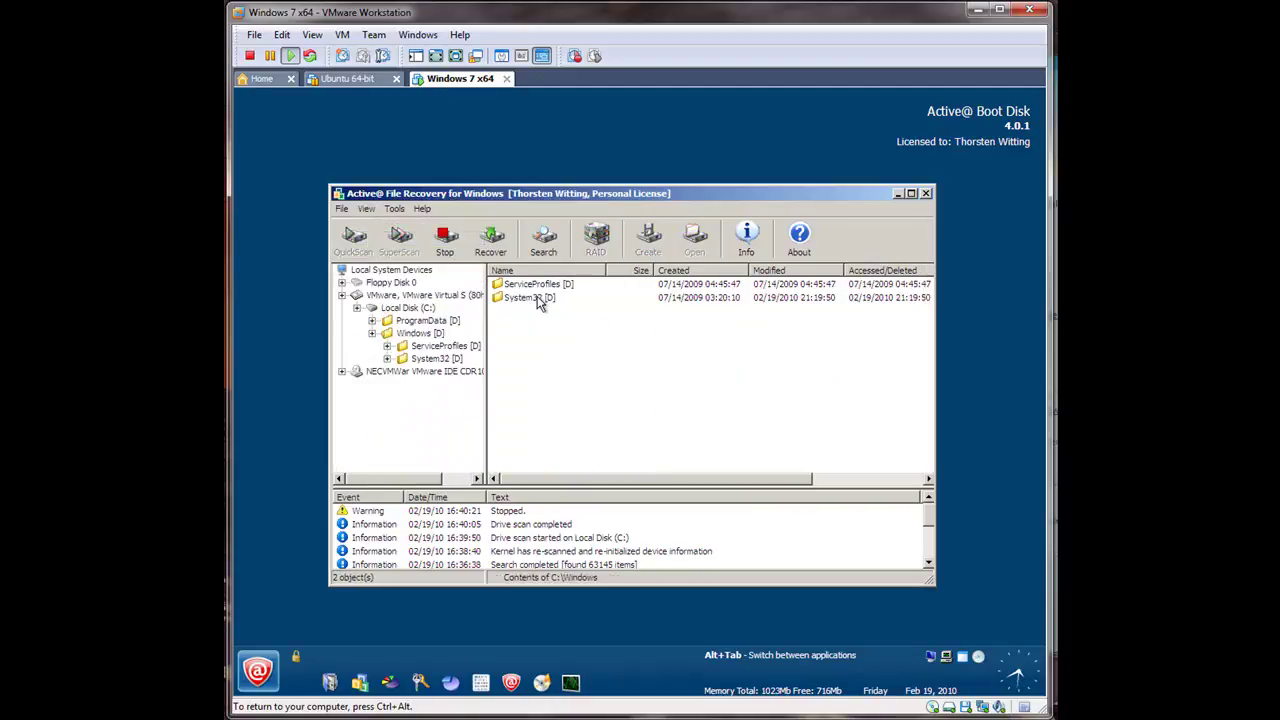
pyautogui.doubleClick(536, 288)
pyautogui.doubleClick(536, 288)
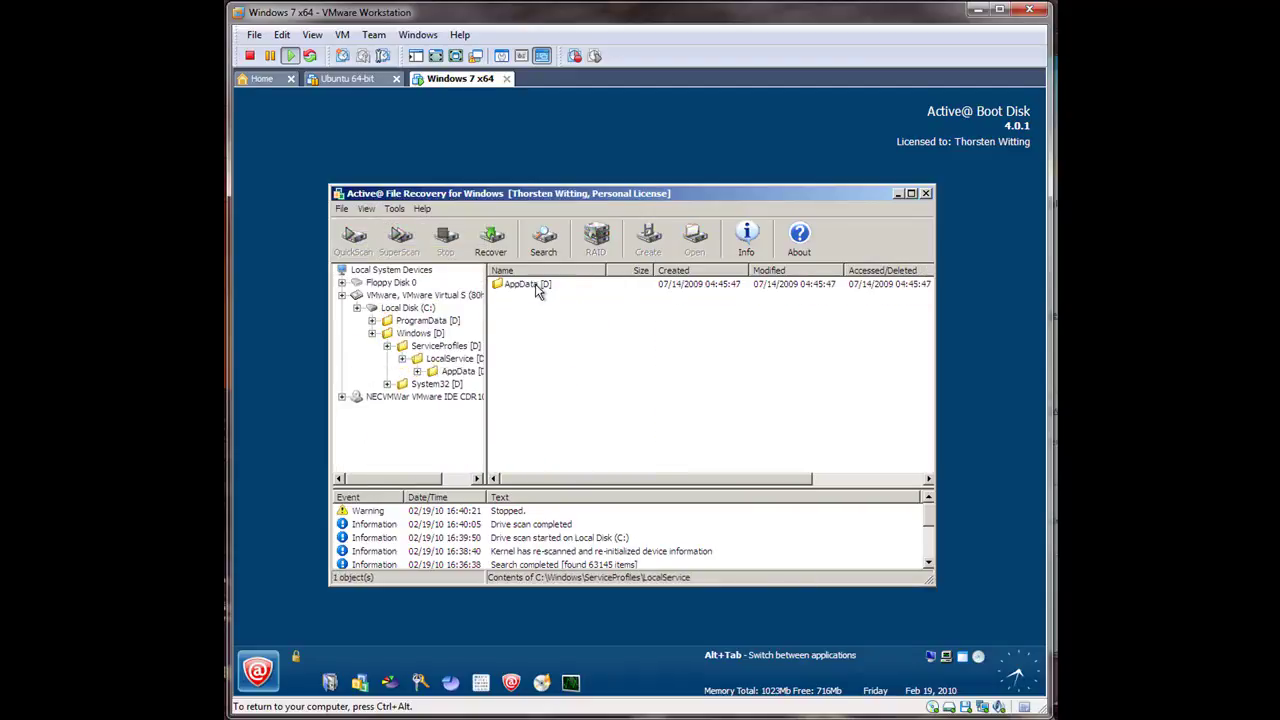
pyautogui.doubleClick(536, 288)
pyautogui.doubleClick(536, 288)
pyautogui.doubleClick(536, 288)
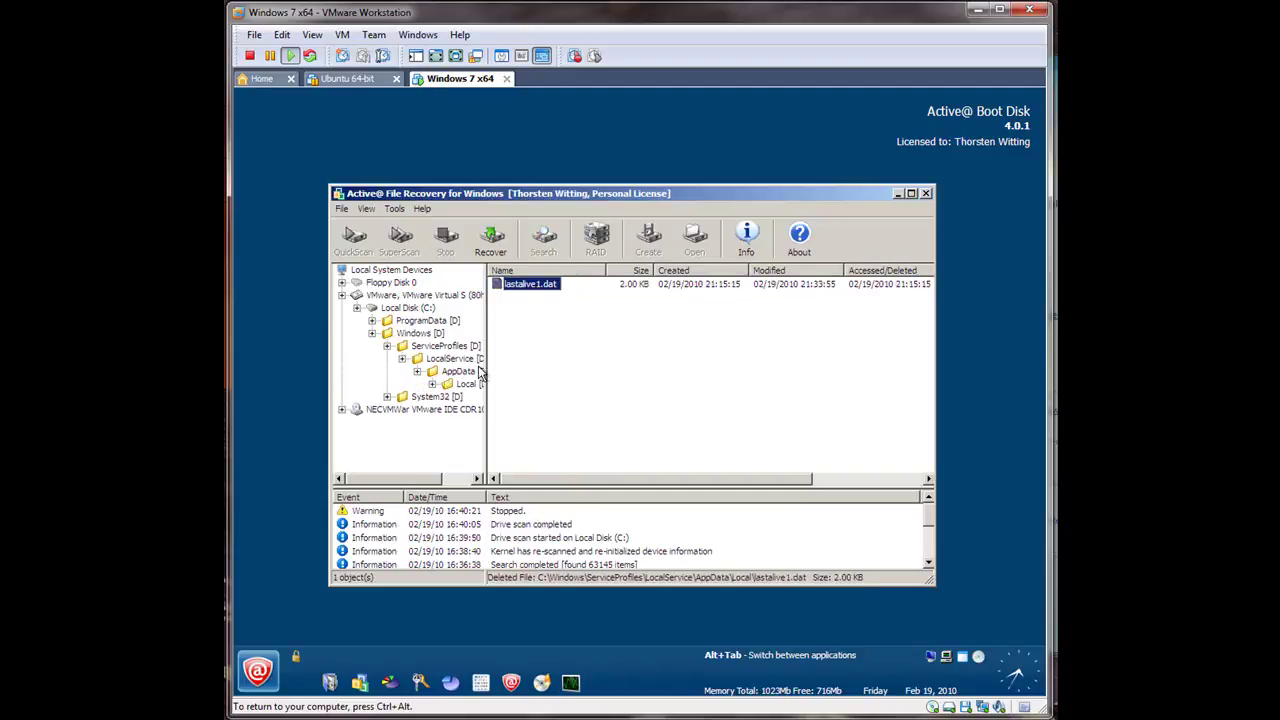
pyautogui.click(448, 399)
pyautogui.click(448, 410)
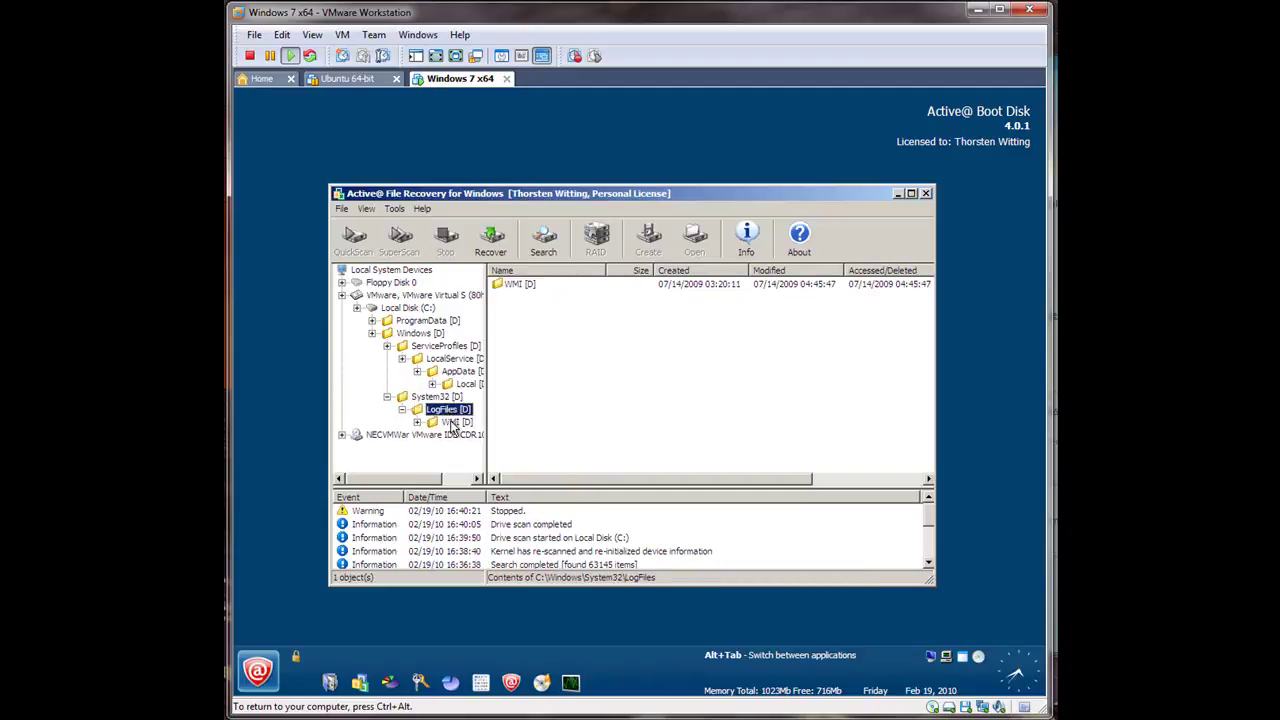
pyautogui.click(452, 422)
pyautogui.click(460, 436)
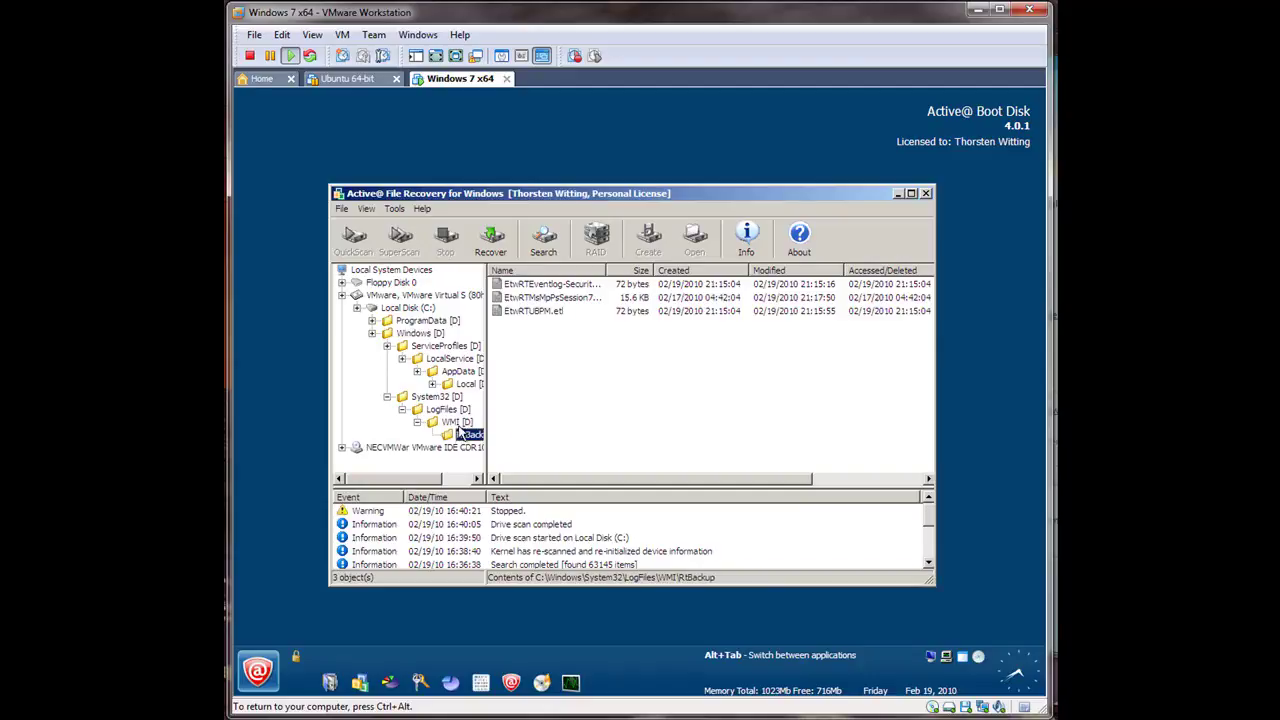
# Step: Browse deleted ProgramData\Microsoft\Search\Data down to SystemIndex\Indexer\CiFiles, then collapse ProgramData
pyautogui.click(428, 320)
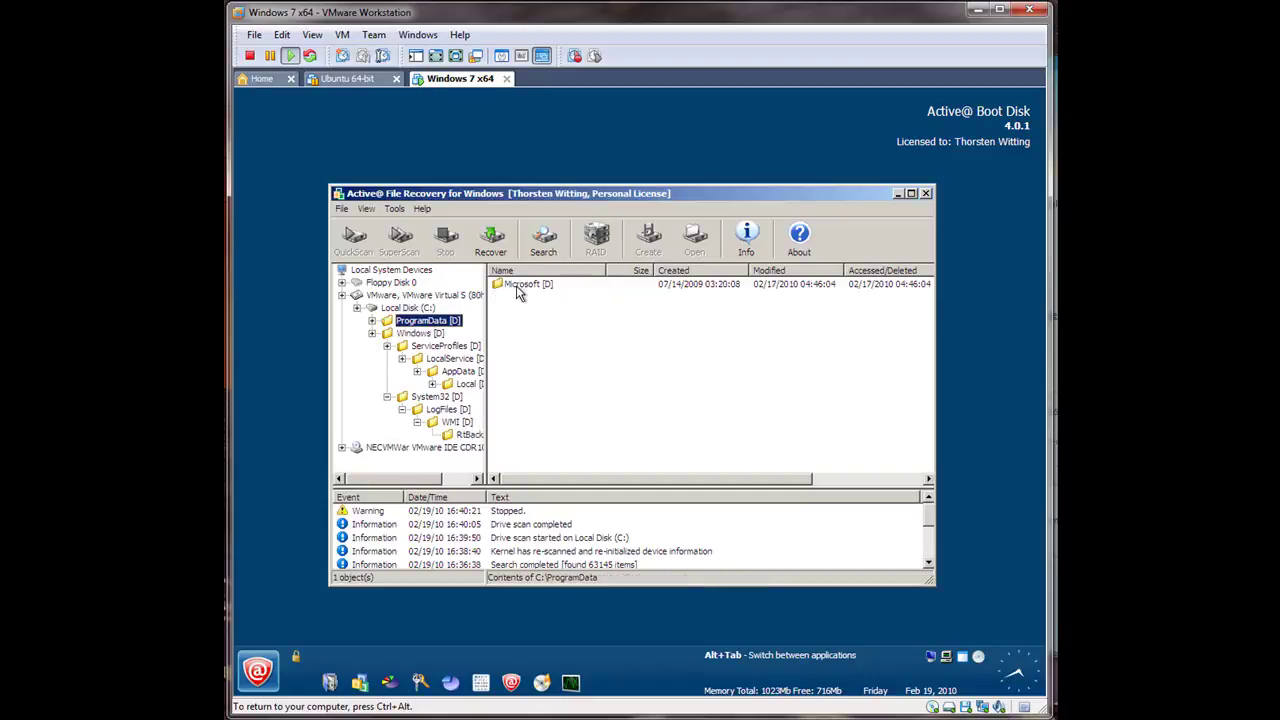
pyautogui.doubleClick(516, 285)
pyautogui.doubleClick(516, 285)
pyautogui.doubleClick(516, 285)
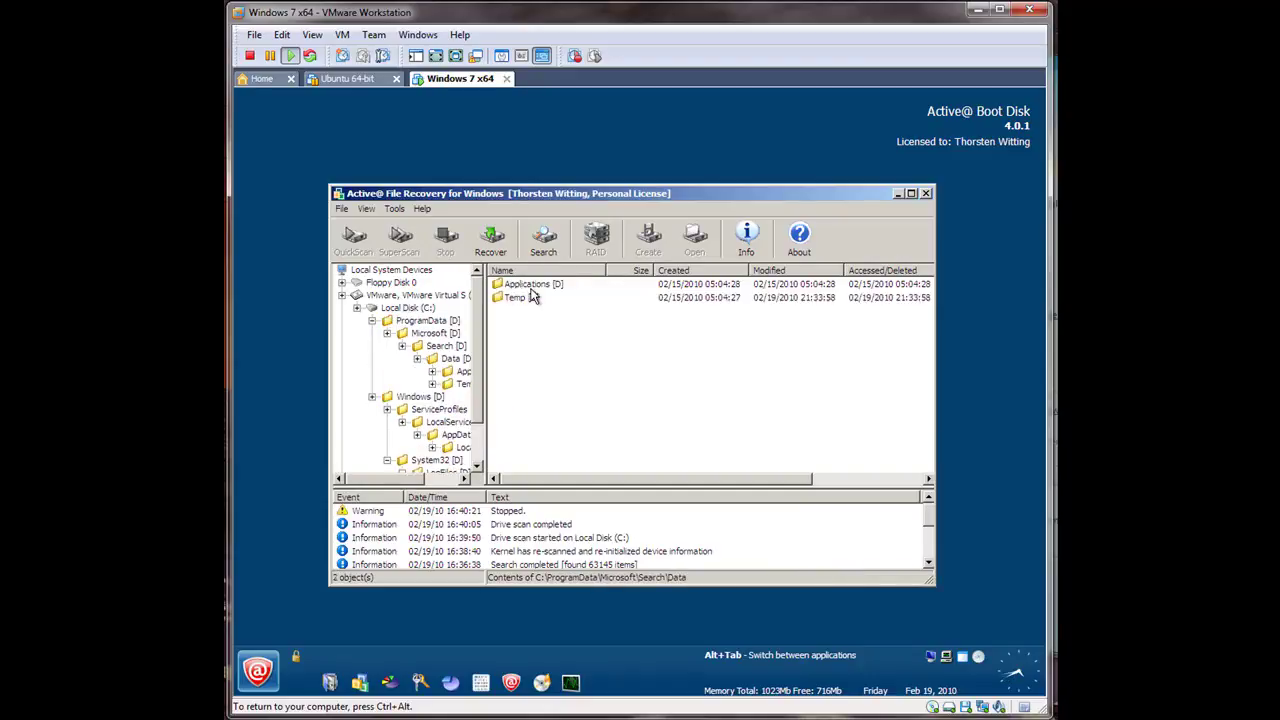
pyautogui.doubleClick(528, 285)
pyautogui.doubleClick(510, 285)
pyautogui.doubleClick(522, 286)
pyautogui.doubleClick(525, 287)
pyautogui.click(527, 288)
pyautogui.doubleClick(526, 287)
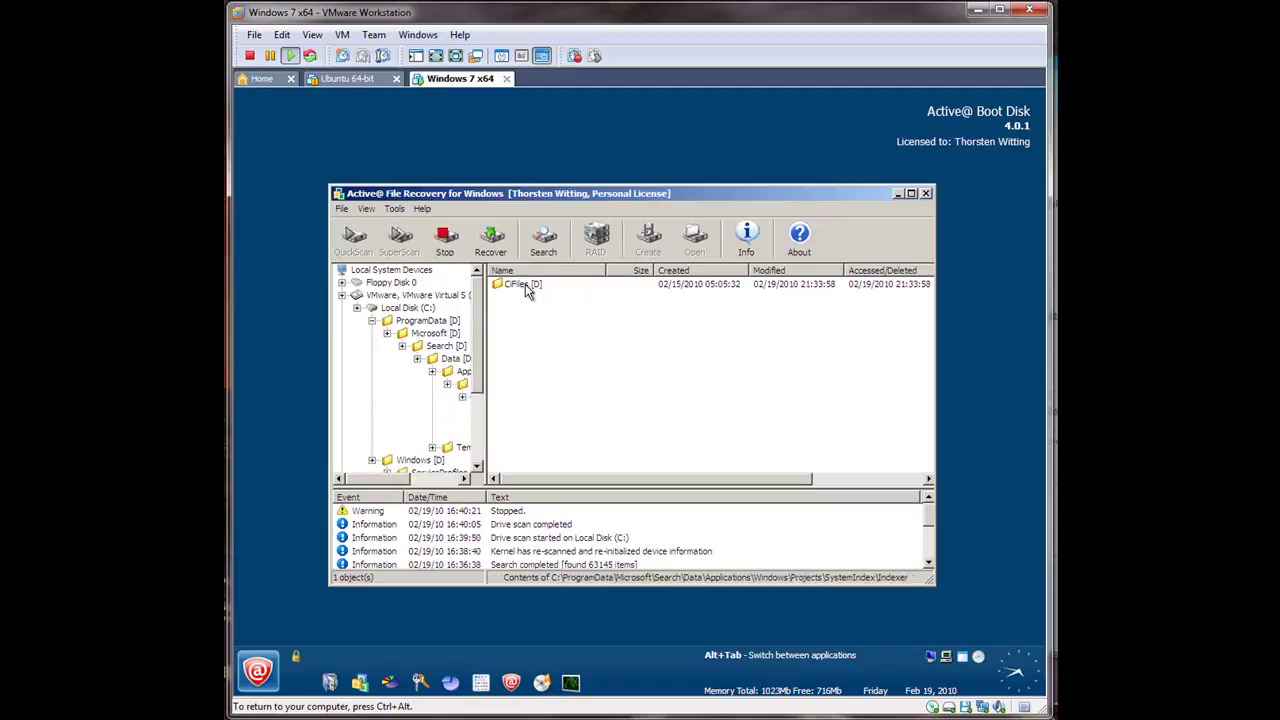
pyautogui.doubleClick(526, 287)
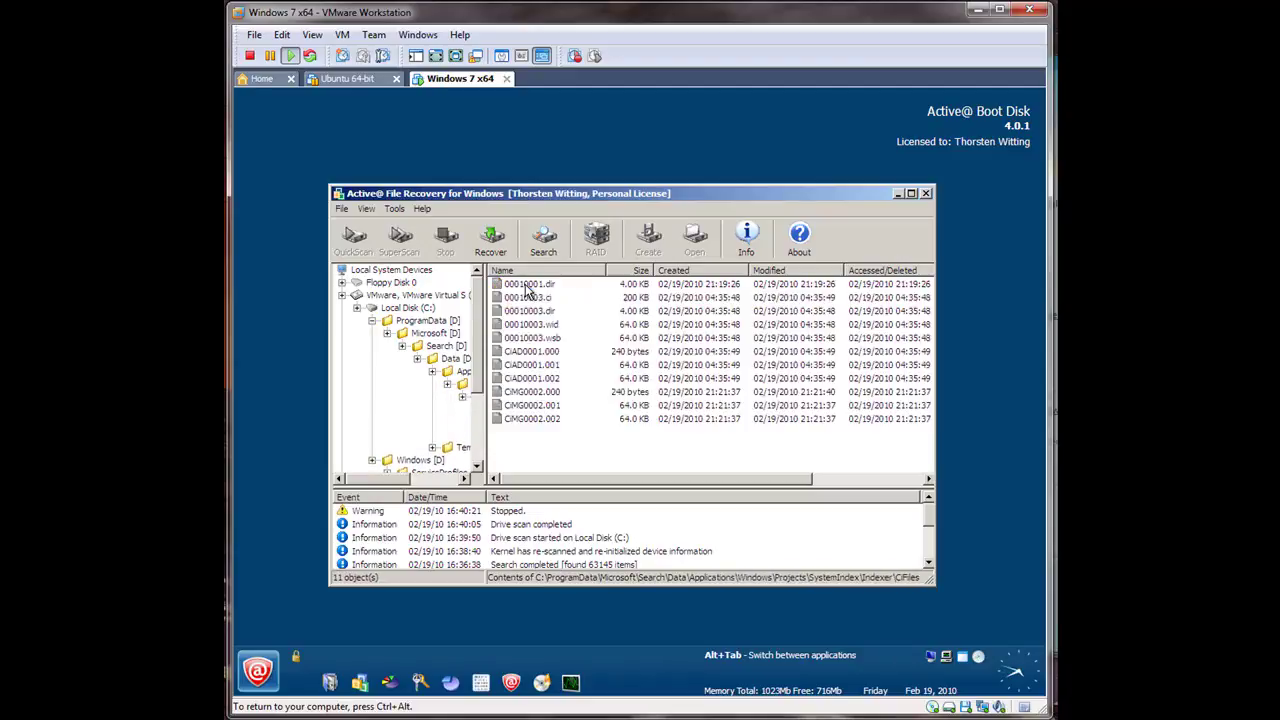
pyautogui.click(388, 321)
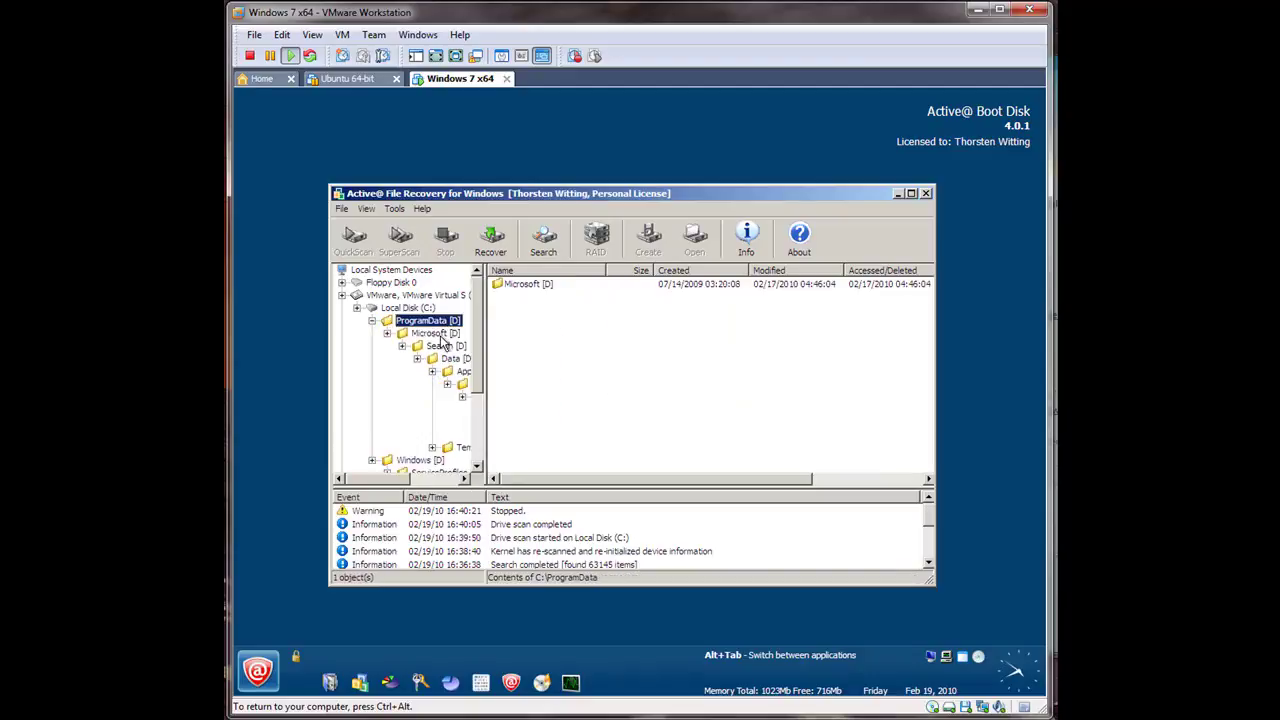
pyautogui.doubleClick(386, 320)
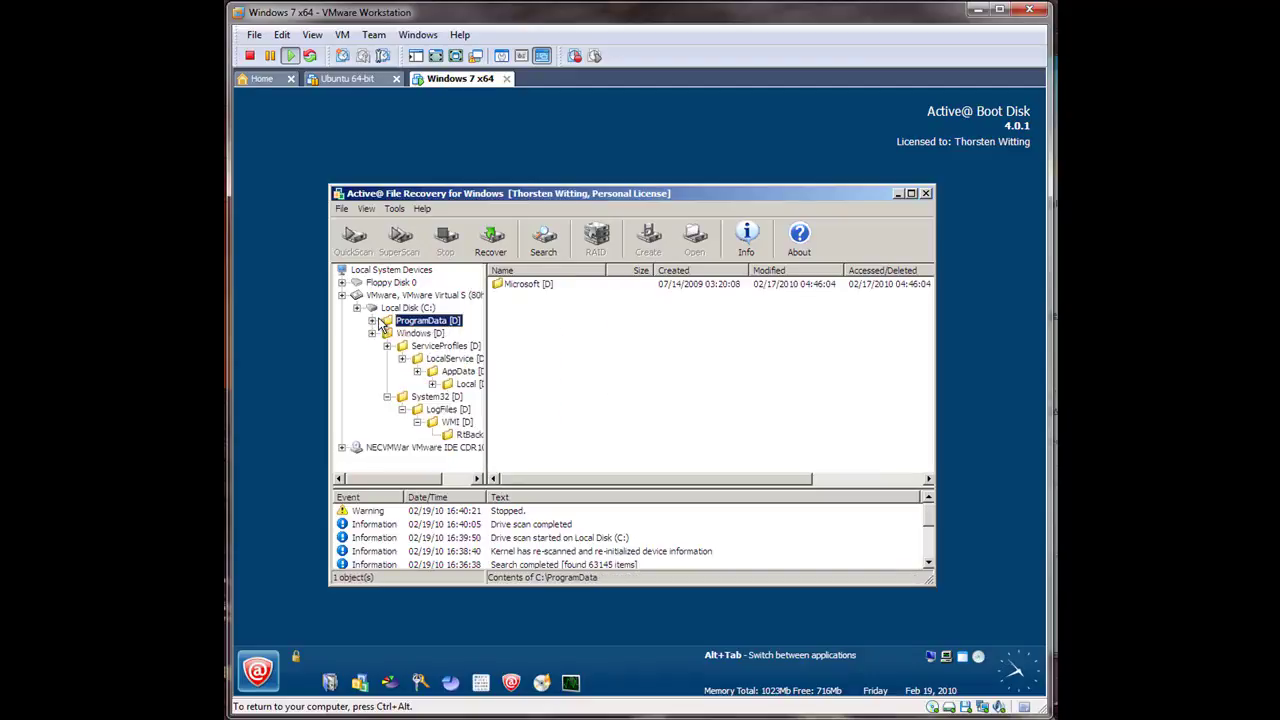
# Step: Revisit deleted Windows folders down to System32\LogFiles\WMI\RtBackup, collapse them, and return to C: root
pyautogui.click(410, 334)
pyautogui.click(415, 345)
pyautogui.click(418, 333)
pyautogui.doubleClick(515, 297)
pyautogui.doubleClick(515, 285)
pyautogui.doubleClick(515, 285)
pyautogui.doubleClick(515, 285)
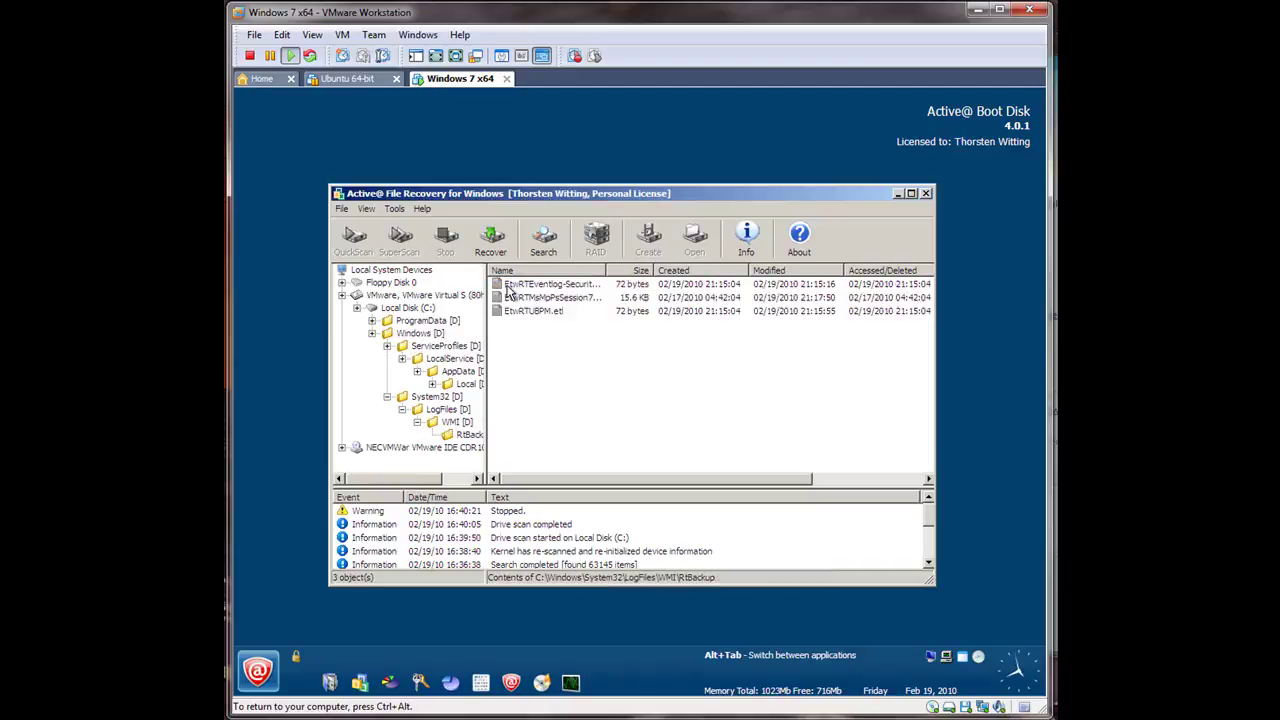
pyautogui.click(372, 333)
pyautogui.click(382, 312)
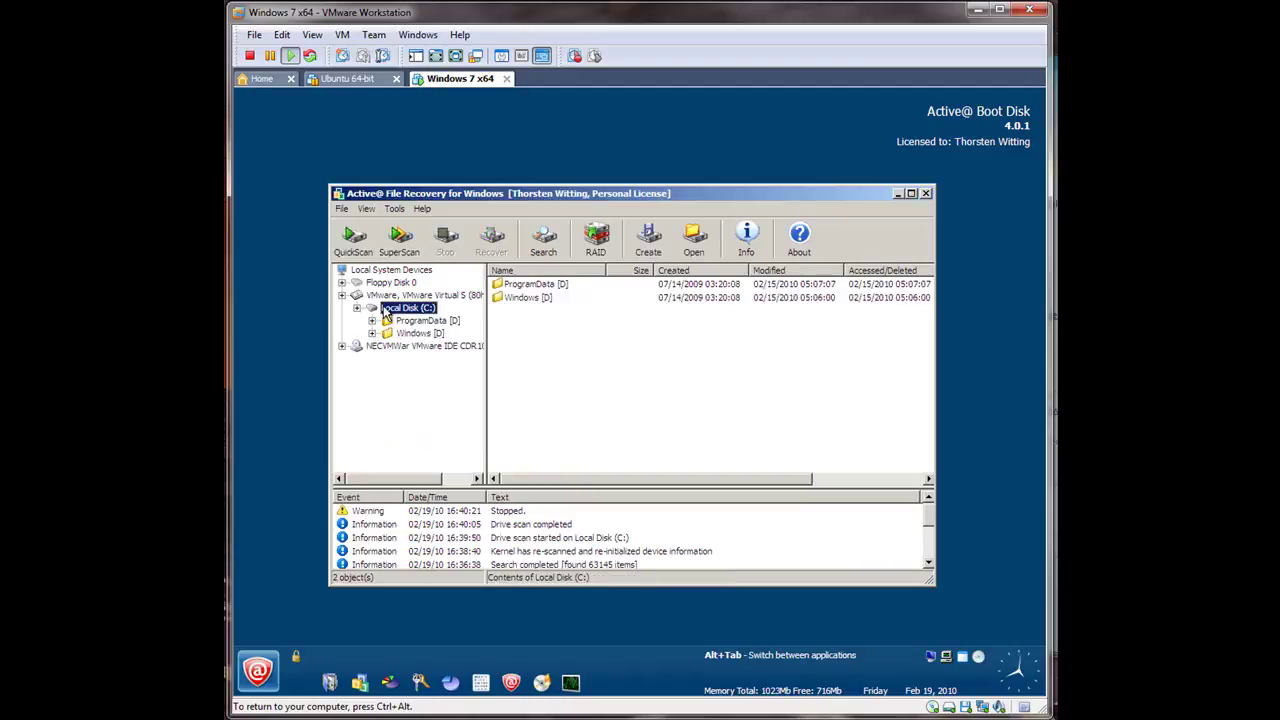
# Step: Launch Notepad Text Editor from the Boot Disk Utilities menu
pyautogui.click(258, 670)
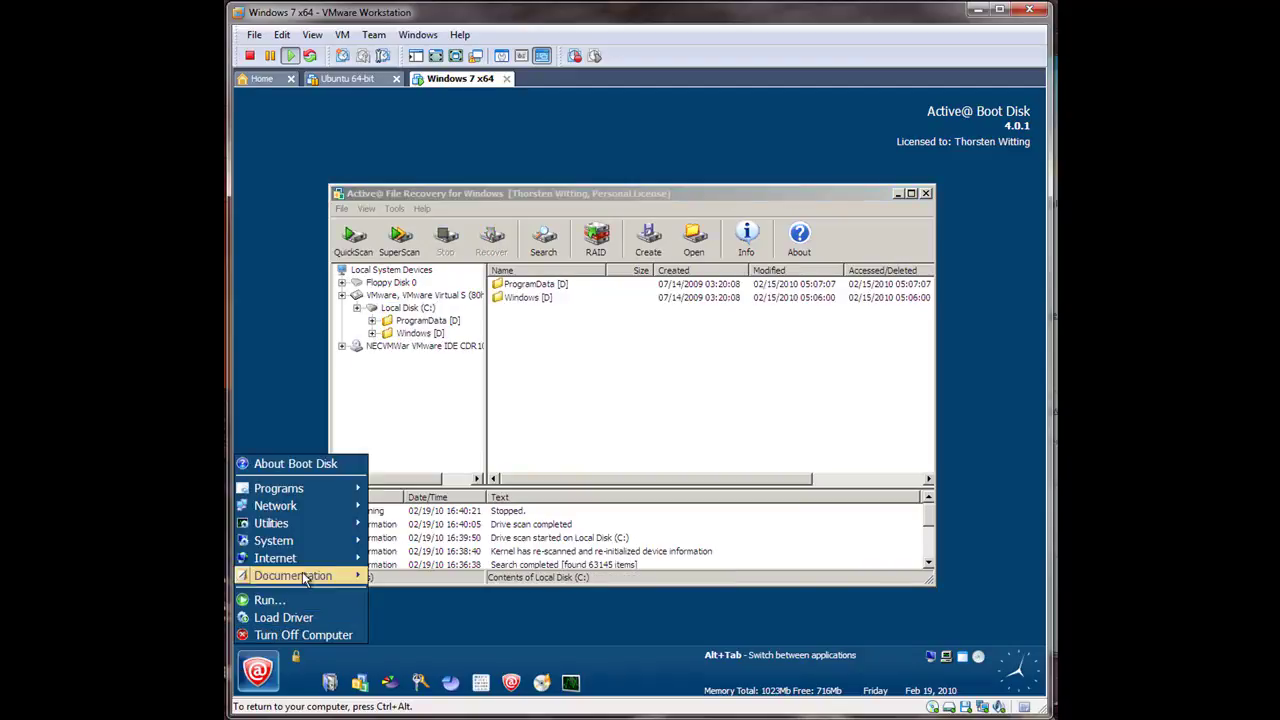
pyautogui.moveTo(295, 490)
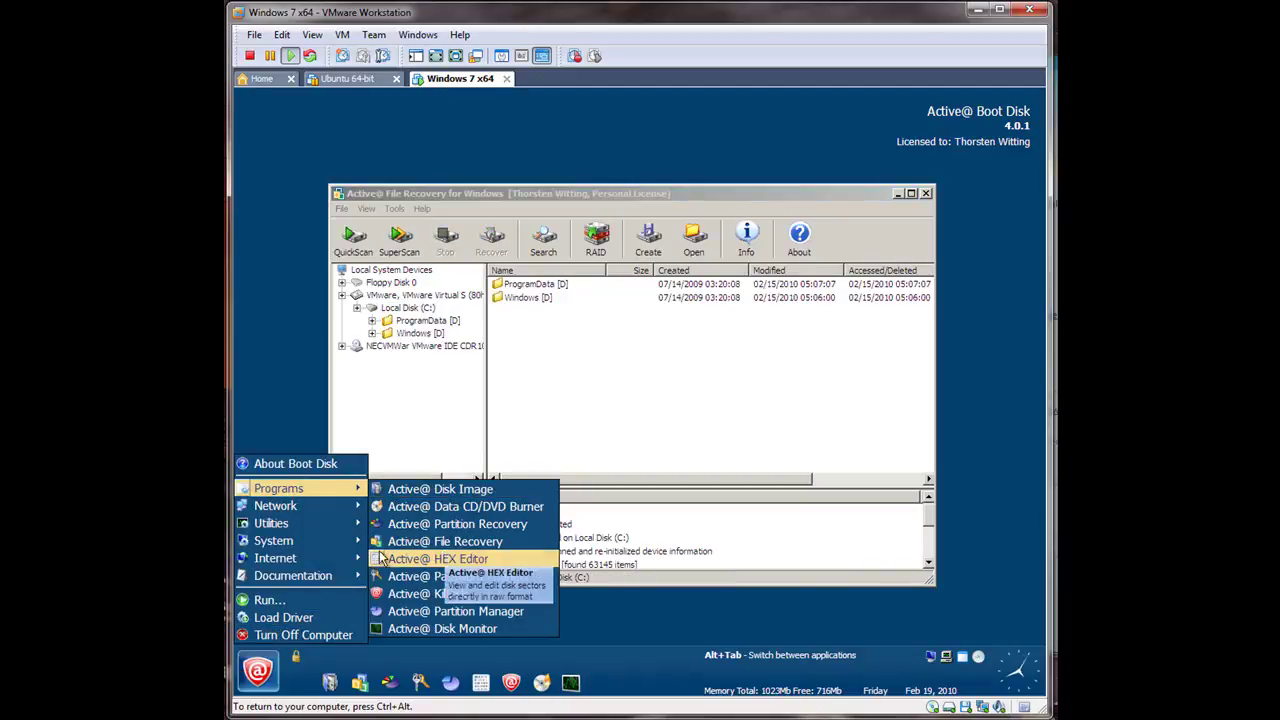
pyautogui.moveTo(305, 524)
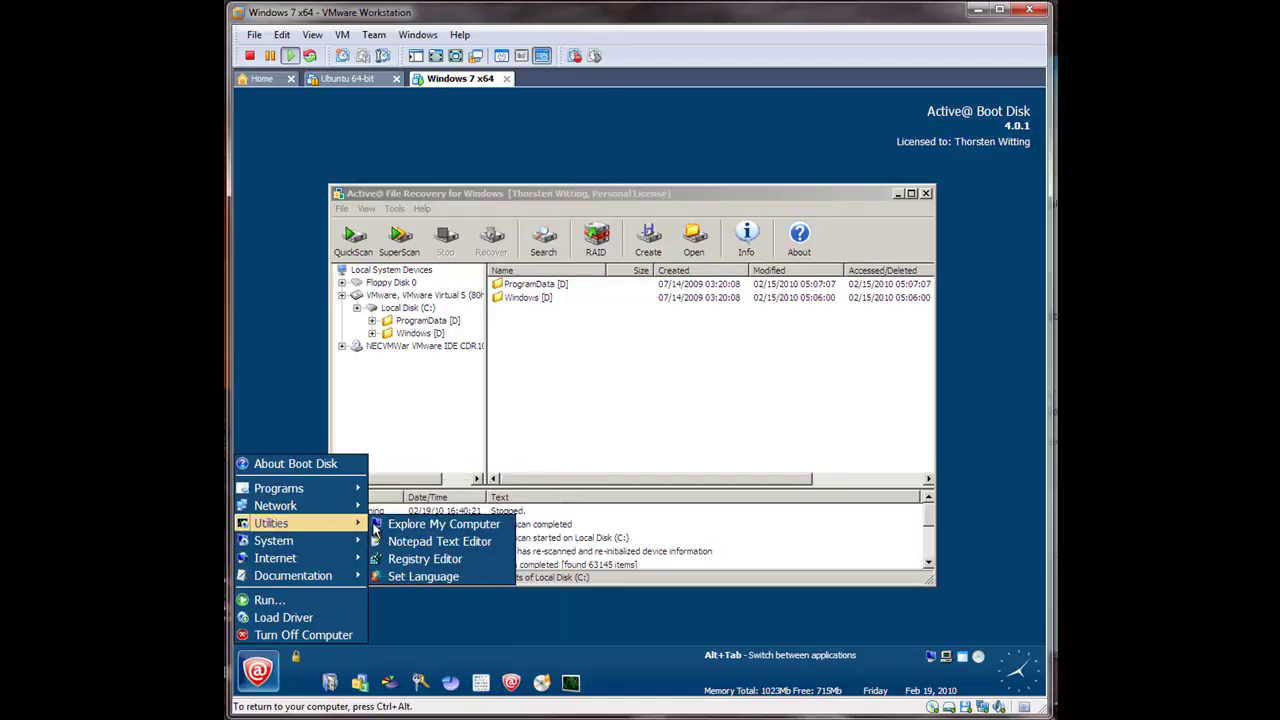
pyautogui.click(390, 545)
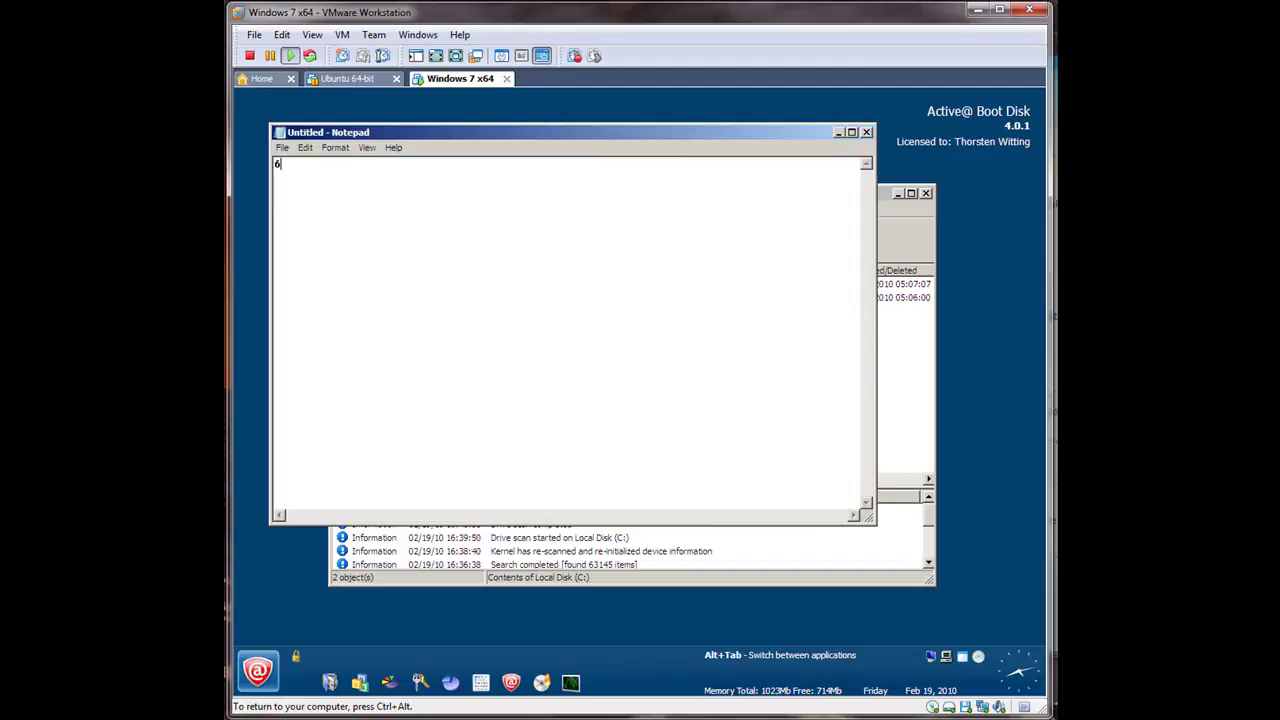
# Step: Type some test text, erase stray characters, and close Notepad to bring up the save prompt
pyautogui.write('&*&()&!!')
pyautogui.press('BackSpace')
pyautogui.press('BackSpace')
pyautogui.press('BackSpace')
pyautogui.press('BackSpace')
pyautogui.press('BackSpace')
pyautogui.press('BackSpace')
pyautogui.press('BackSpace')
pyautogui.press('BackSpace')
pyautogui.press('BackSpace')
pyautogui.press('BackSpace')
pyautogui.press('BackSpace')
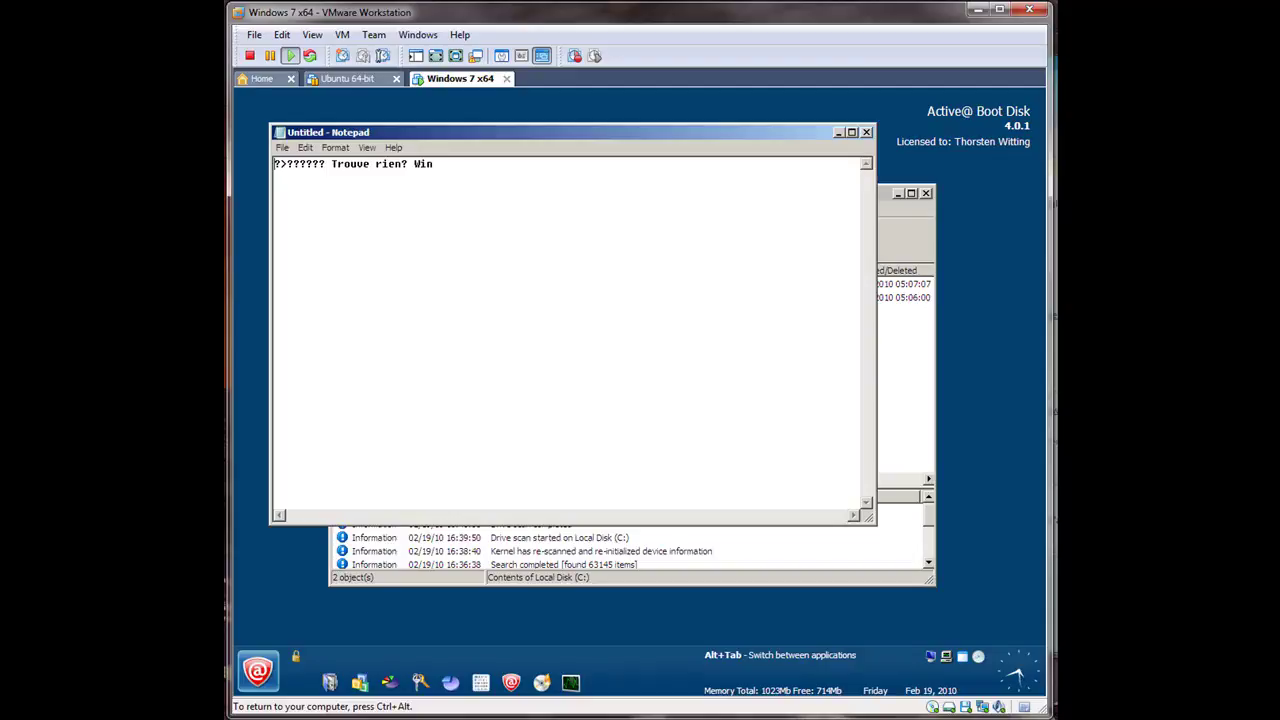
pyautogui.press('BackSpace')
pyautogui.click(866, 132)
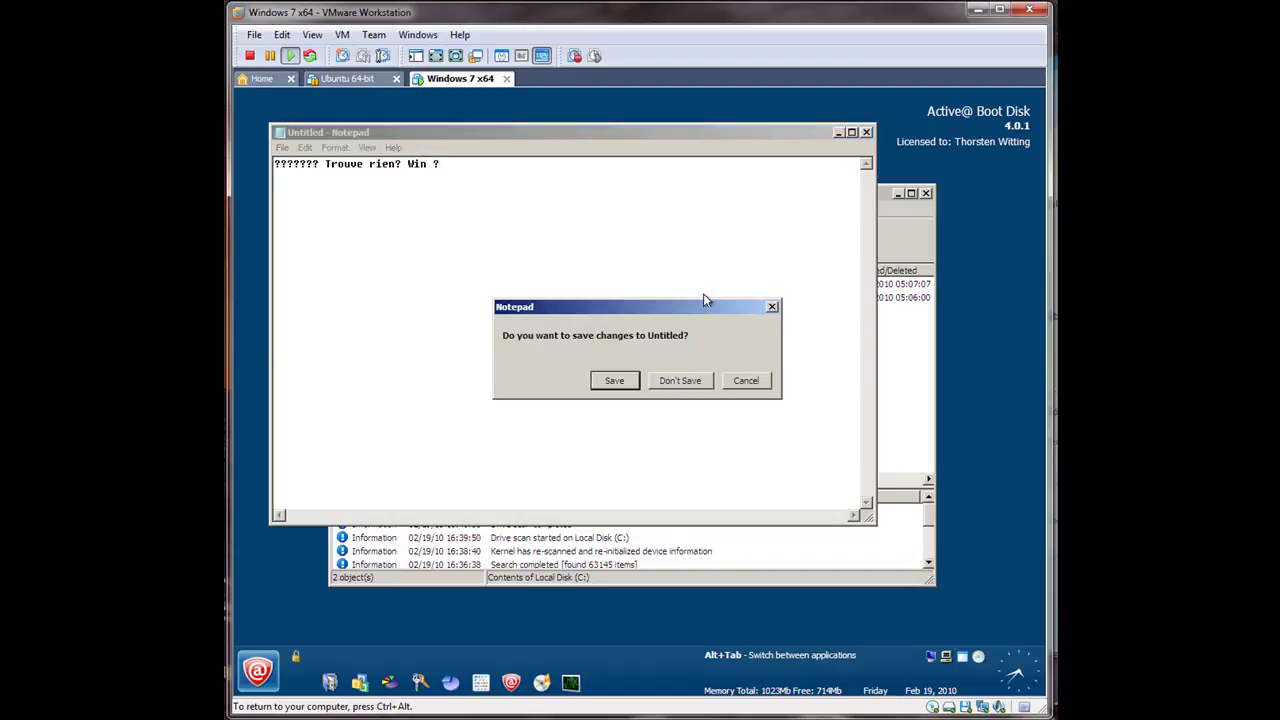
# Step: Choose Don't Save for Notepad, close File Recovery, and launch Registry Editor from Utilities
pyautogui.click(706, 381)
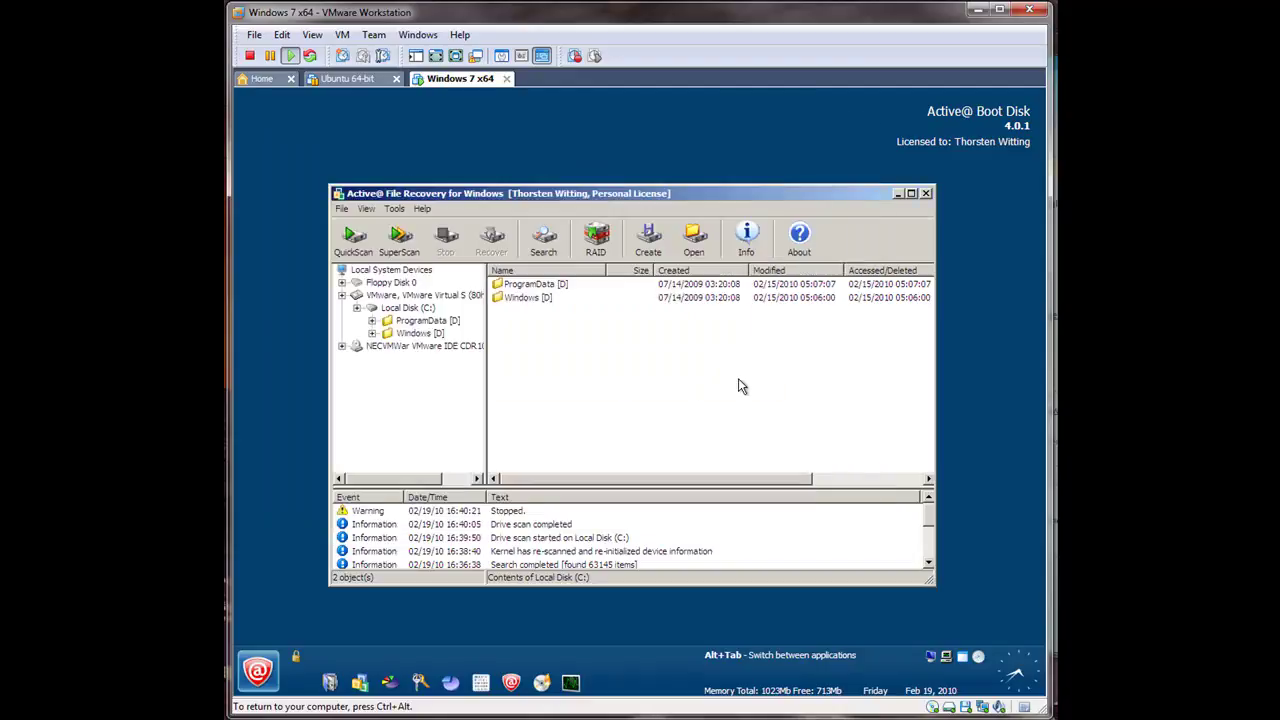
pyautogui.click(925, 194)
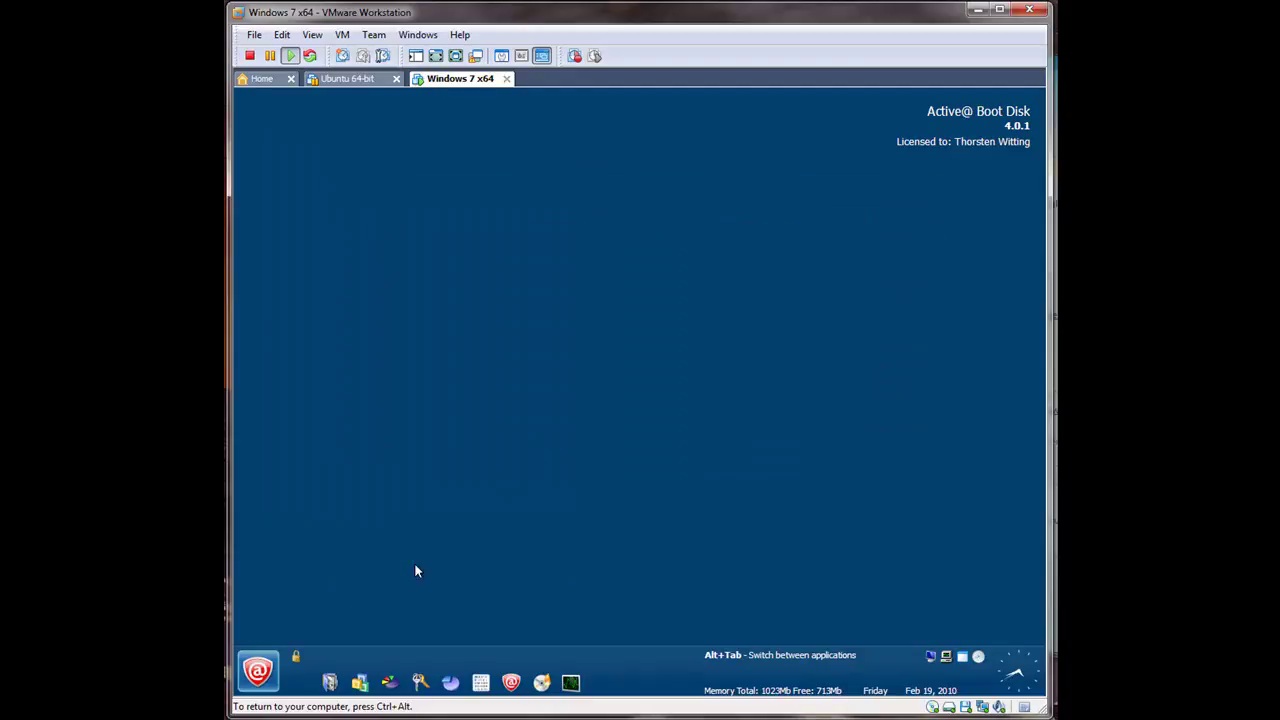
pyautogui.click(257, 672)
pyautogui.moveTo(335, 489)
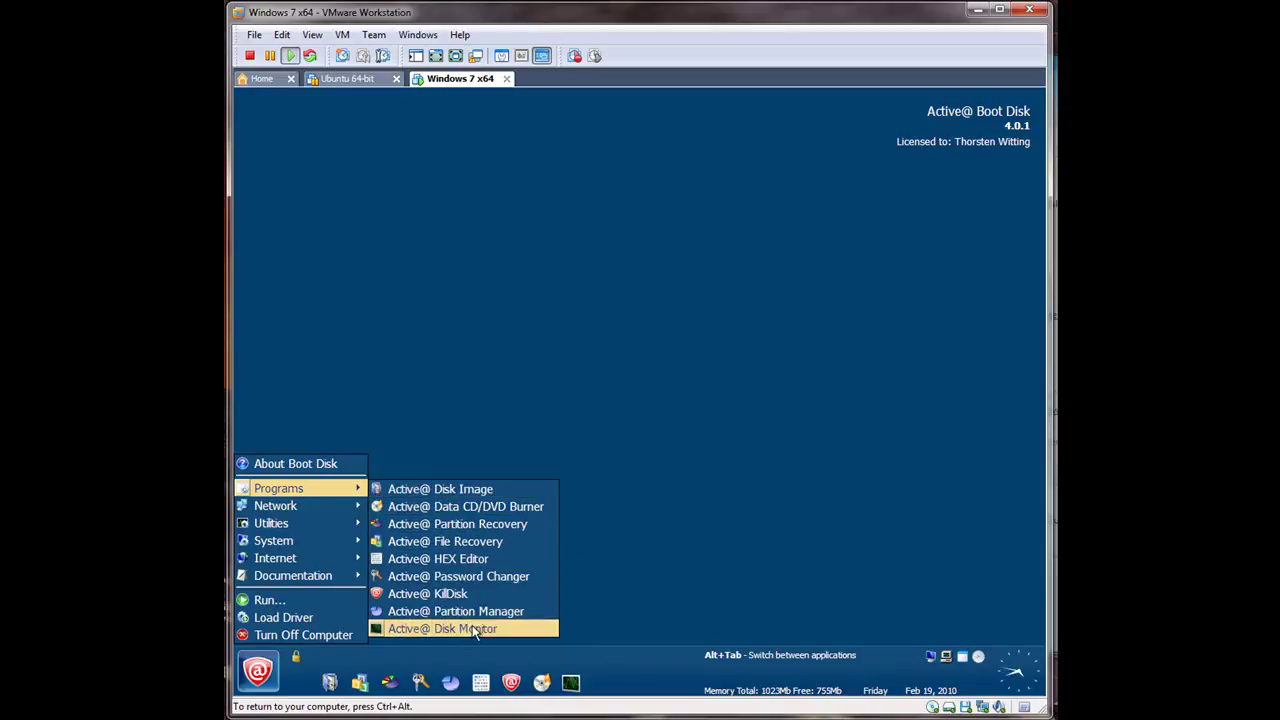
pyautogui.moveTo(345, 527)
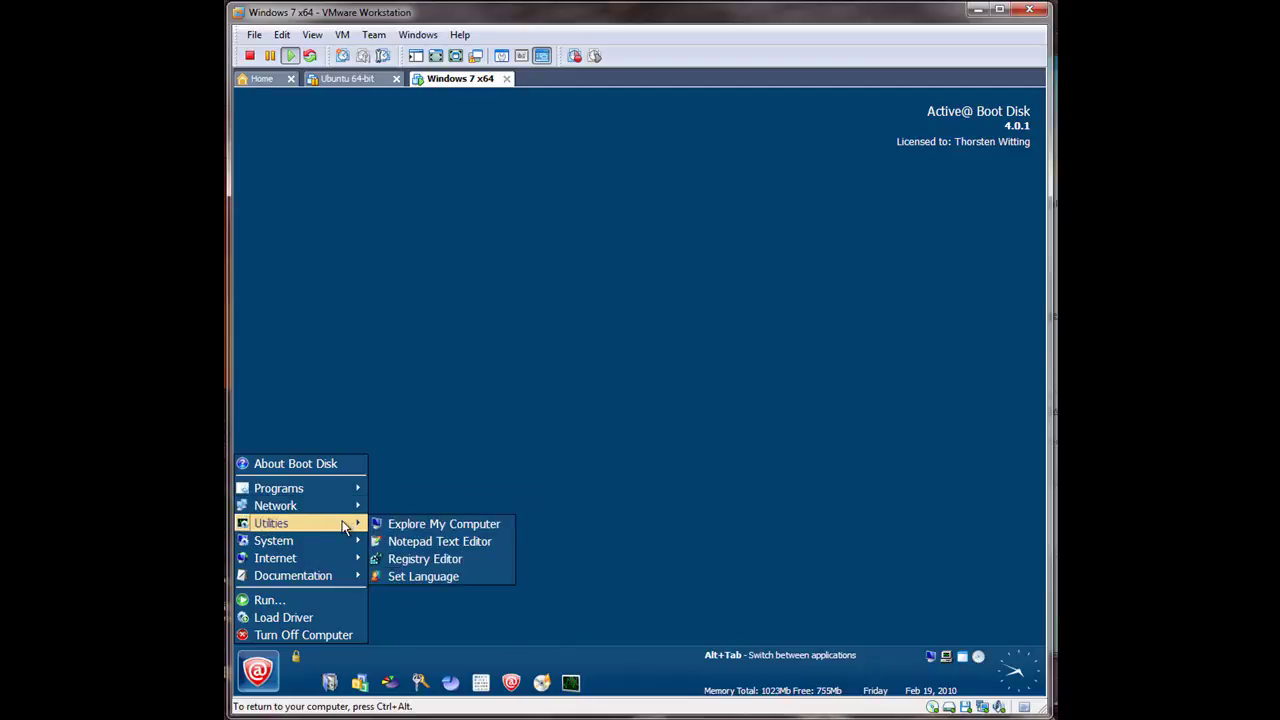
pyautogui.click(409, 557)
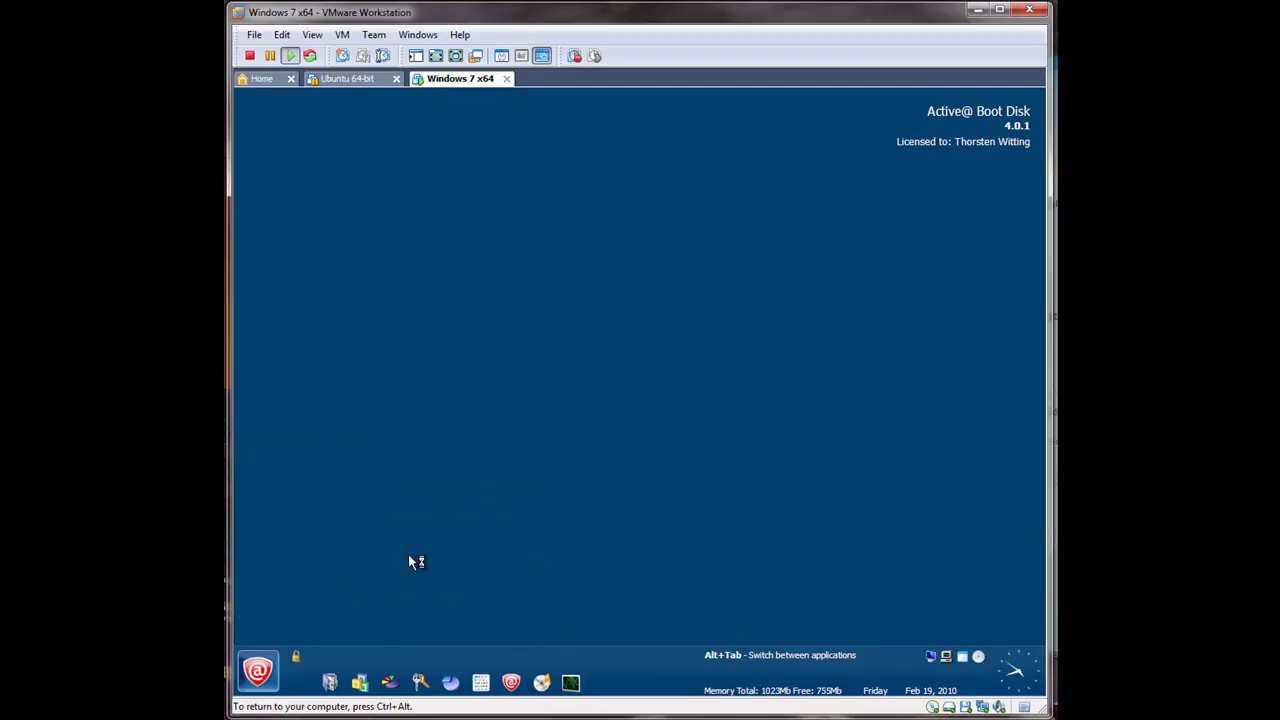
pyautogui.hotkey('ctrl', 'alt')
# Step: Expand HKEY_LOCAL_MACHINE and browse its HARDWARE, SECURITY, SOFTWARE and SYSTEM keys
pyautogui.click(330, 226)
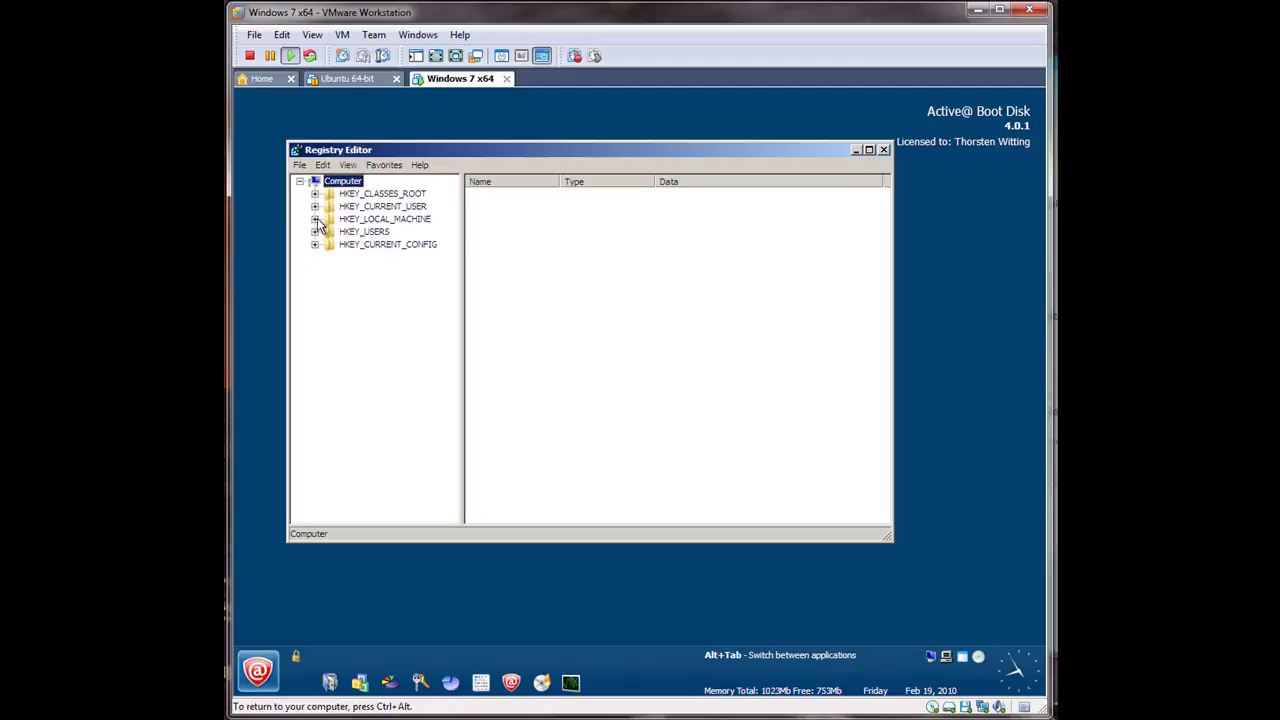
pyautogui.click(315, 219)
pyautogui.click(353, 244)
pyautogui.click(358, 270)
pyautogui.click(356, 282)
pyautogui.click(353, 295)
pyautogui.click(330, 282)
pyautogui.click(384, 320)
# Step: Browse HKEY_LOCAL_MACHINE\SOFTWARE\Microsoft to Notepad's DefaultFonts values
pyautogui.click(315, 219)
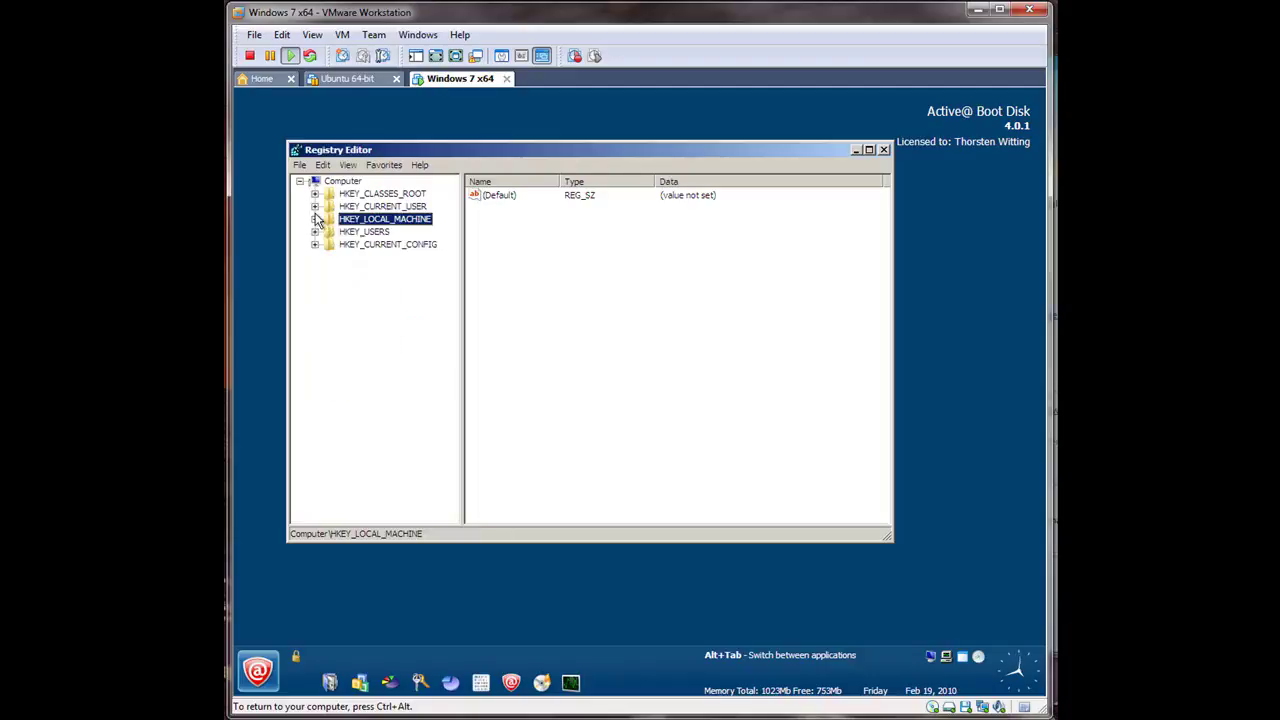
pyautogui.click(315, 219)
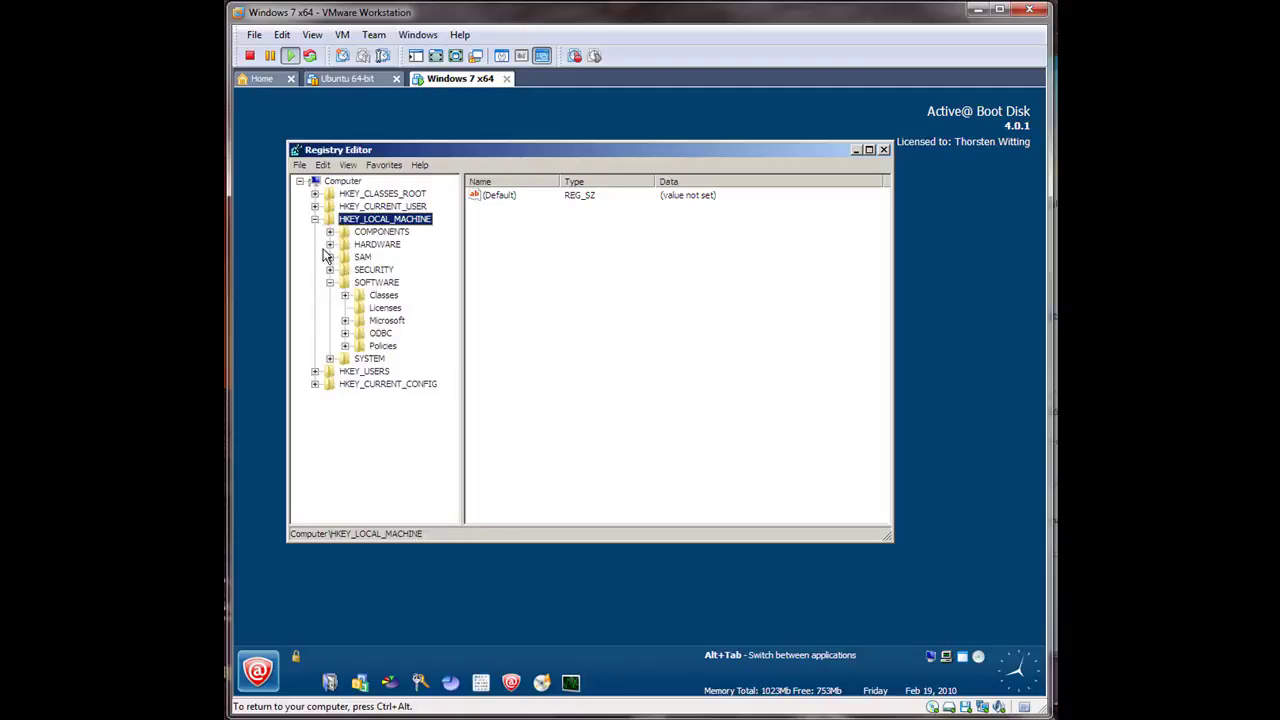
pyautogui.click(330, 282)
pyautogui.click(331, 283)
pyautogui.click(346, 321)
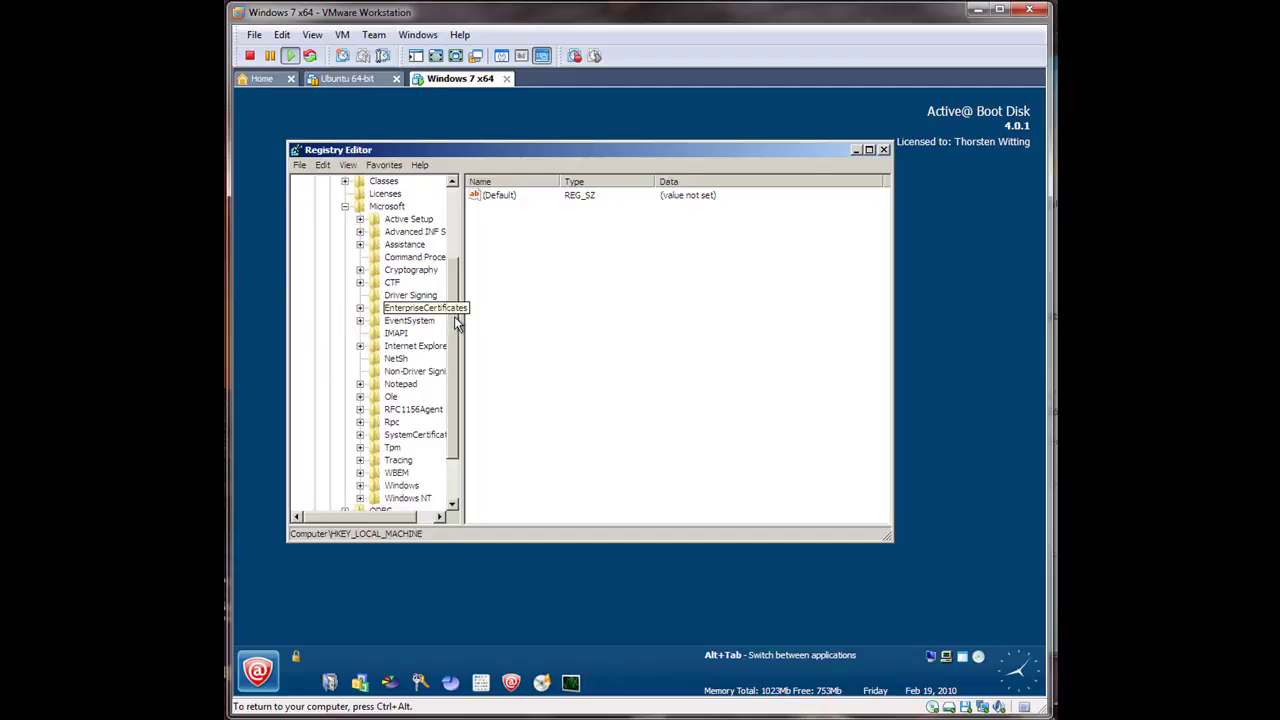
pyautogui.scroll(-1, 455, 318)
pyautogui.doubleClick(410, 362)
pyautogui.click(414, 371)
pyautogui.click(694, 225)
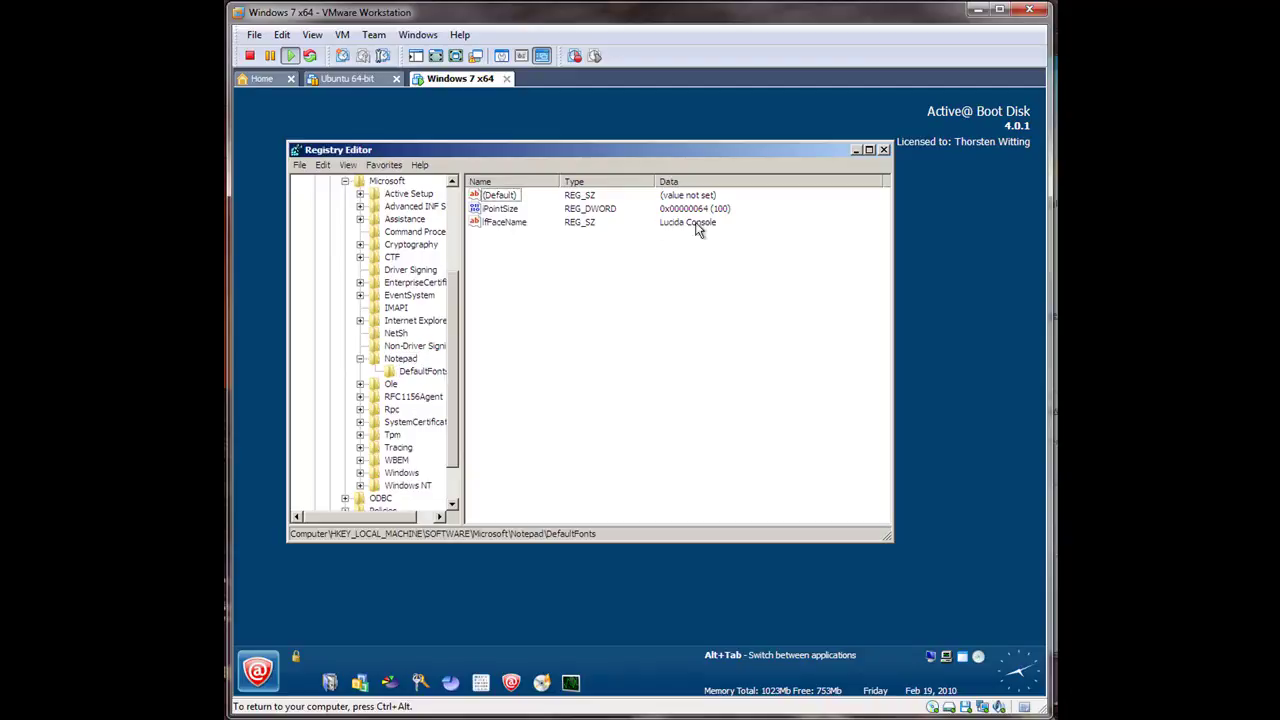
# Step: Expand the SYSTEM key, then HKEY_CURRENT_USER\Software\Microsoft
pyautogui.click(345, 182)
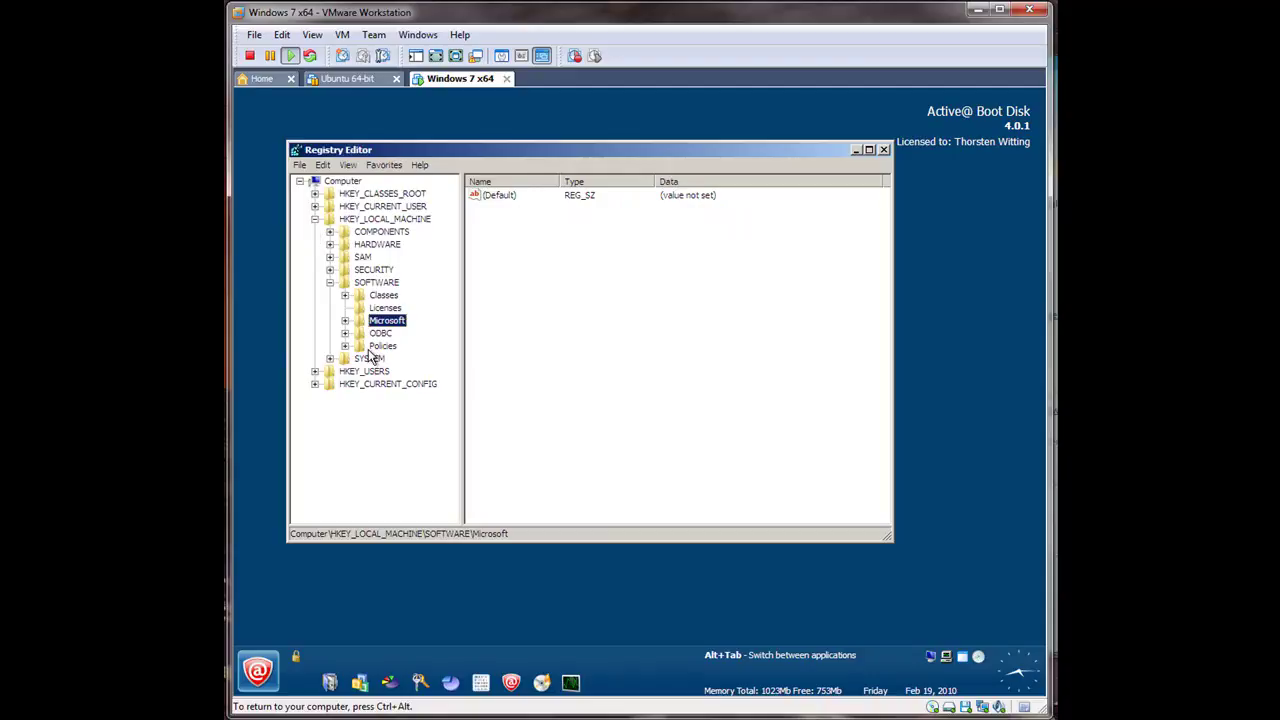
pyautogui.click(331, 359)
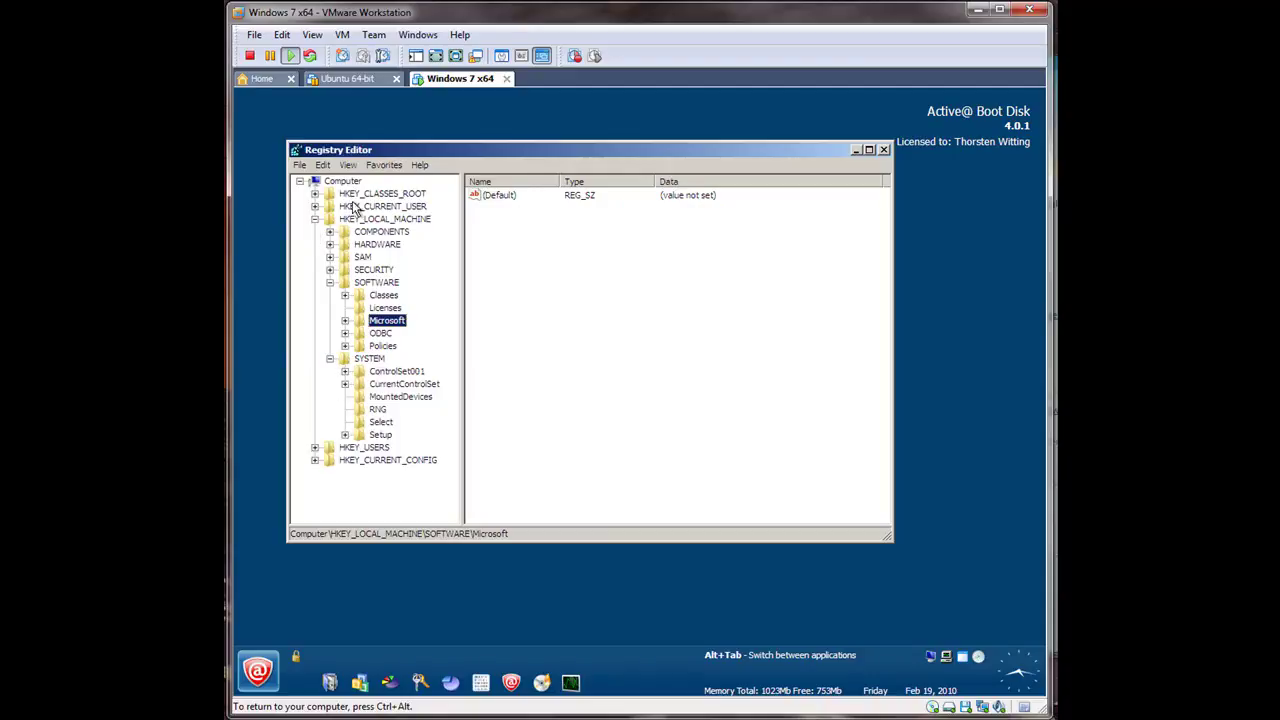
pyautogui.click(315, 206)
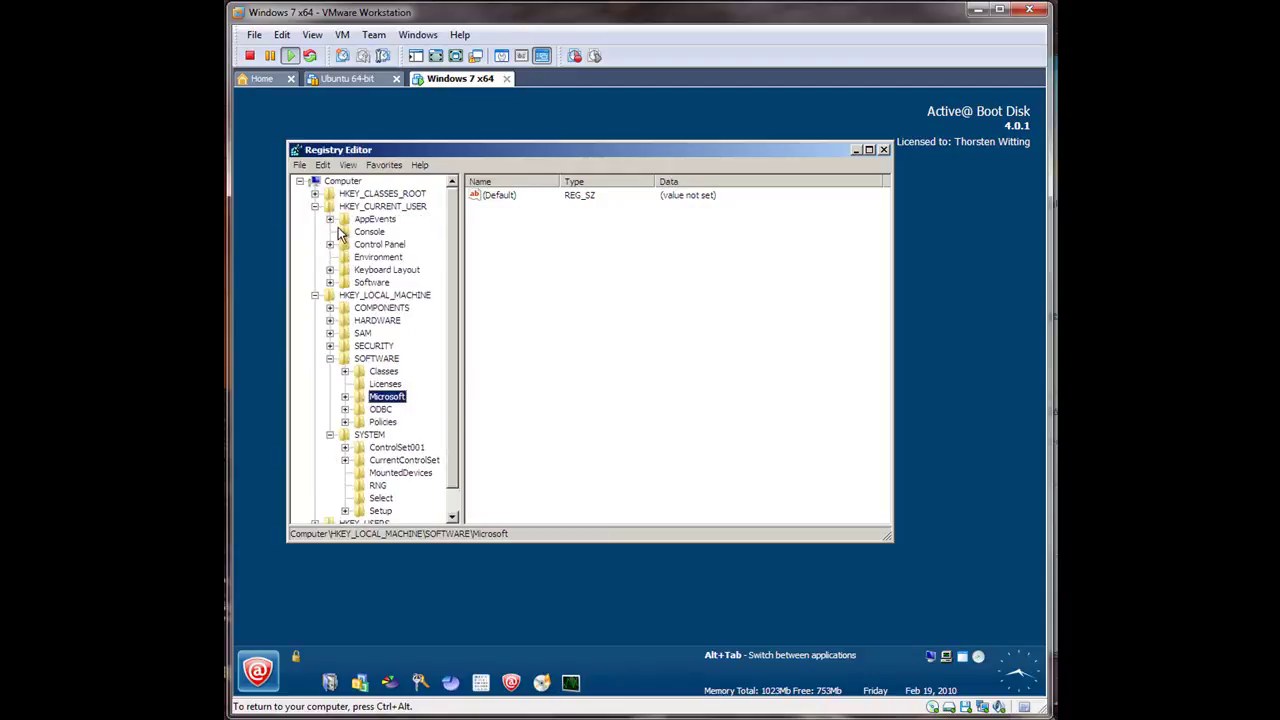
pyautogui.click(330, 282)
pyautogui.click(345, 320)
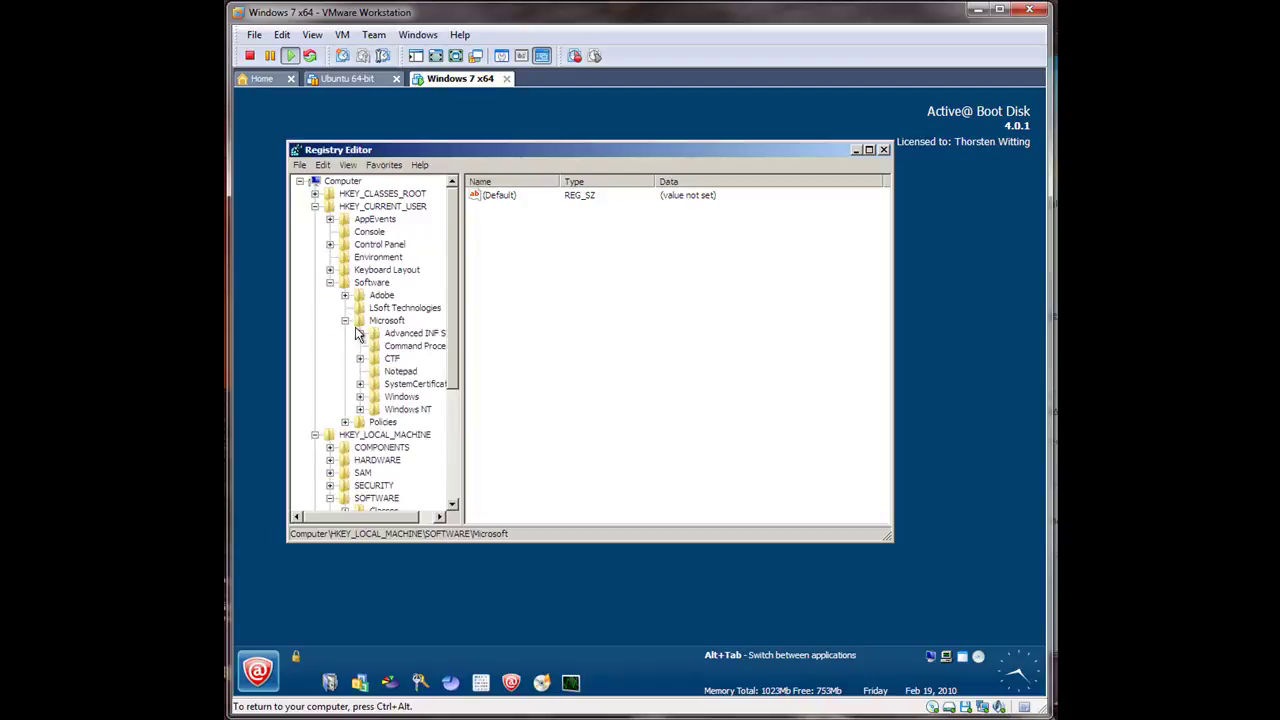
pyautogui.scroll(-5, 352, 328)
# Step: Expand HKEY_USERS\S-1-5-18 and view its Keyboard Layout, Environment, Control Panel and Console keys
pyautogui.click(316, 497)
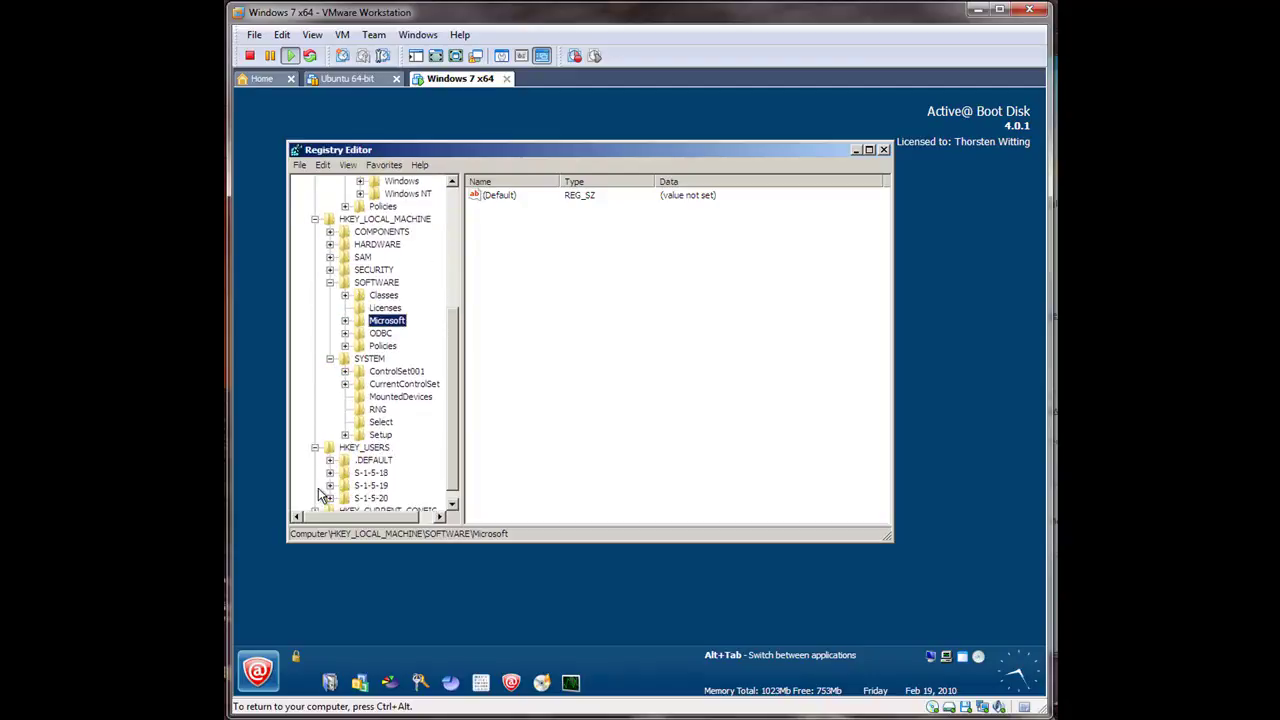
pyautogui.click(330, 472)
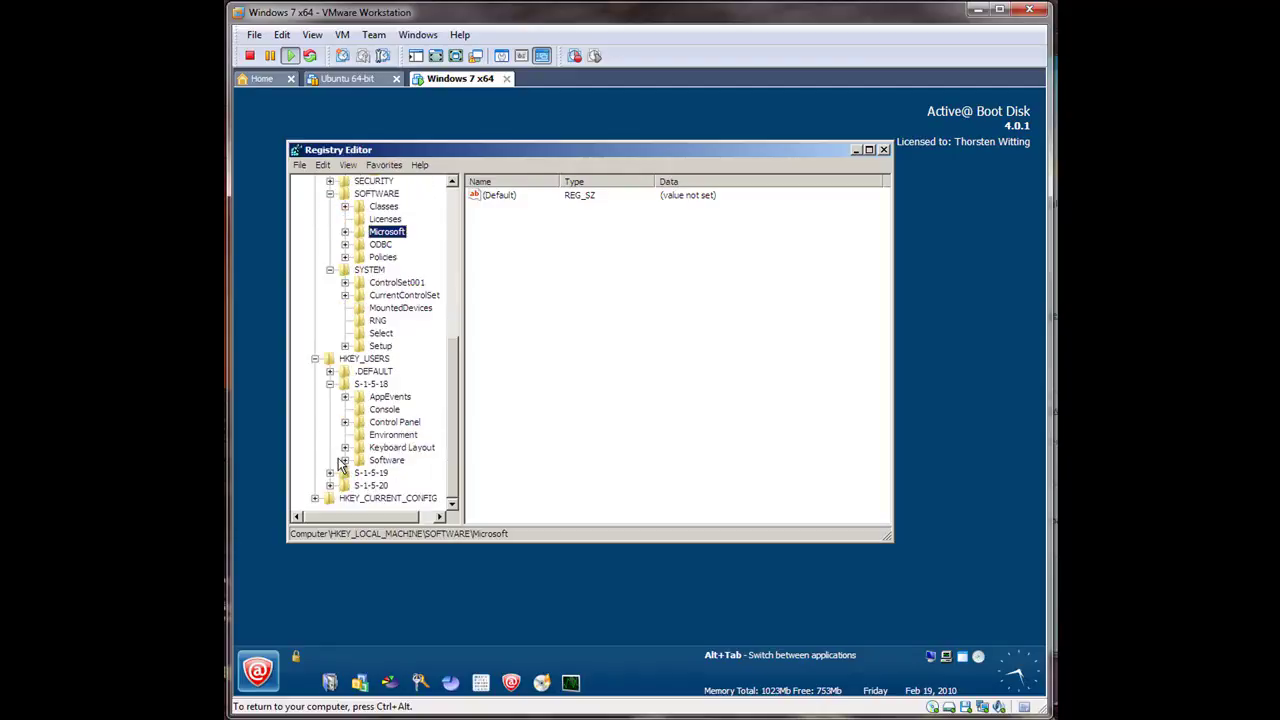
pyautogui.click(372, 474)
pyautogui.click(392, 448)
pyautogui.click(392, 435)
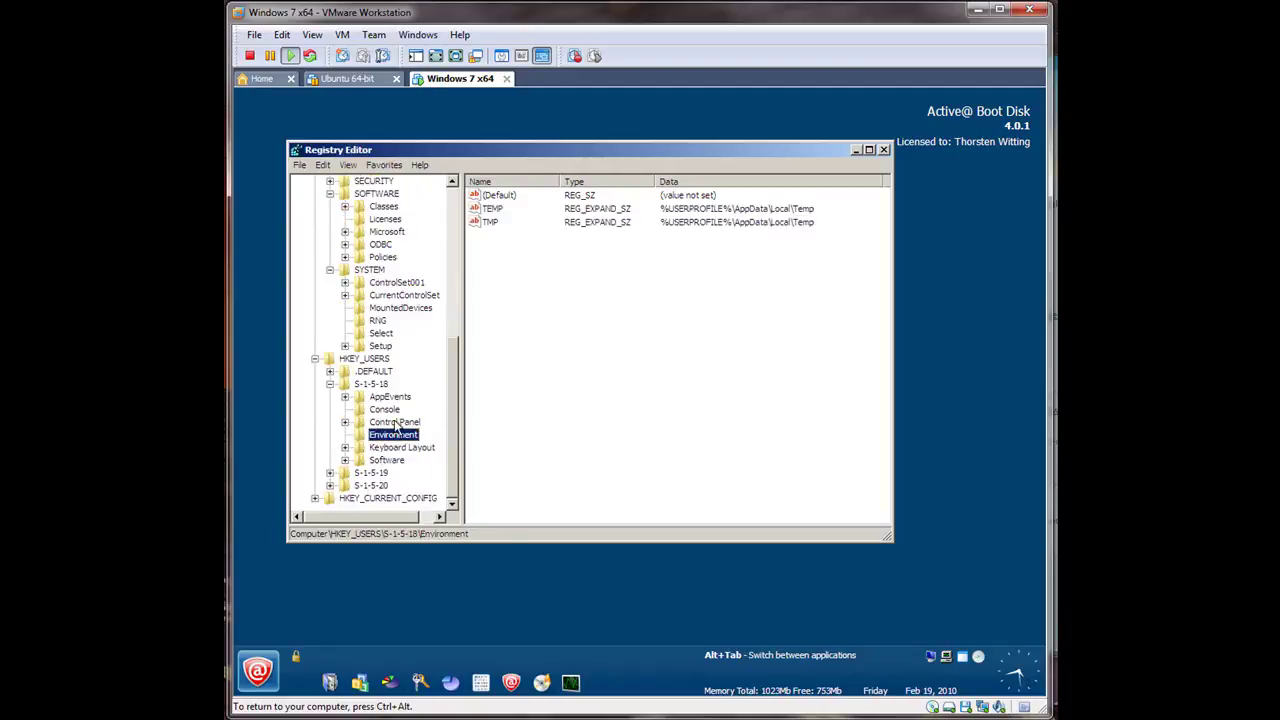
pyautogui.click(396, 423)
pyautogui.click(384, 410)
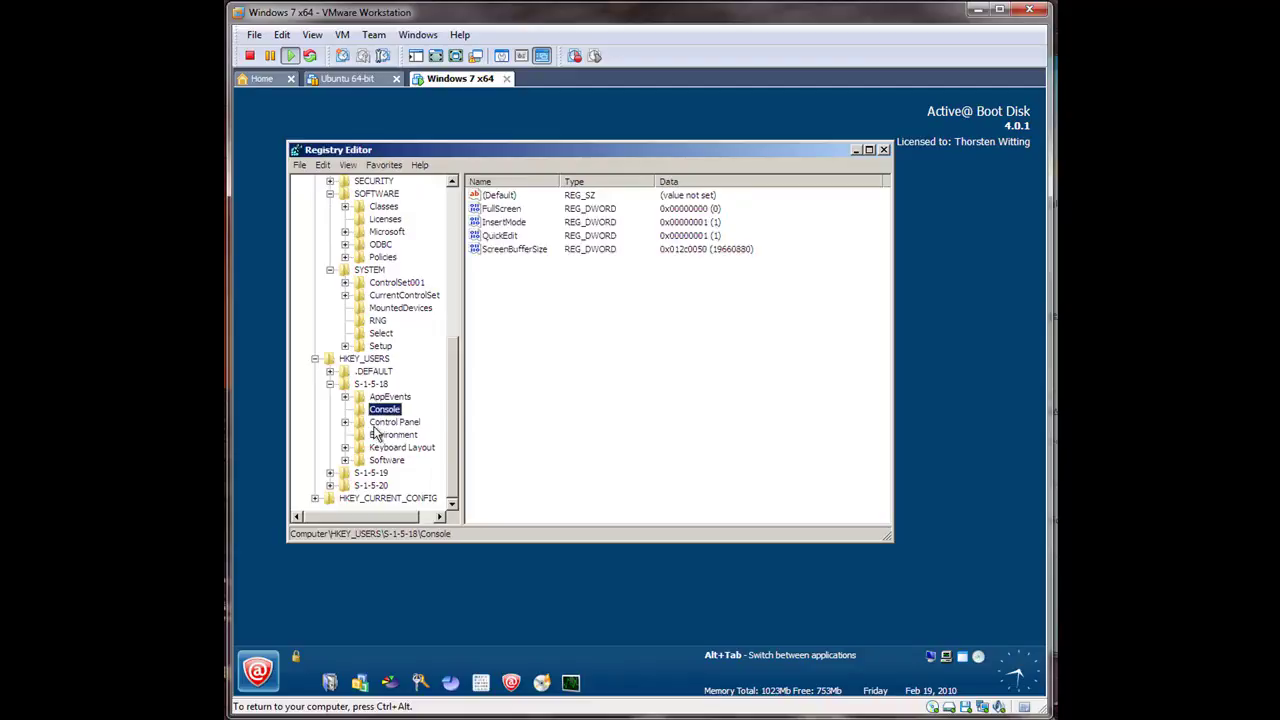
# Step: View Control Panel's Keyboard and International values, then expand the S-1-5-18 Software key
pyautogui.click(345, 422)
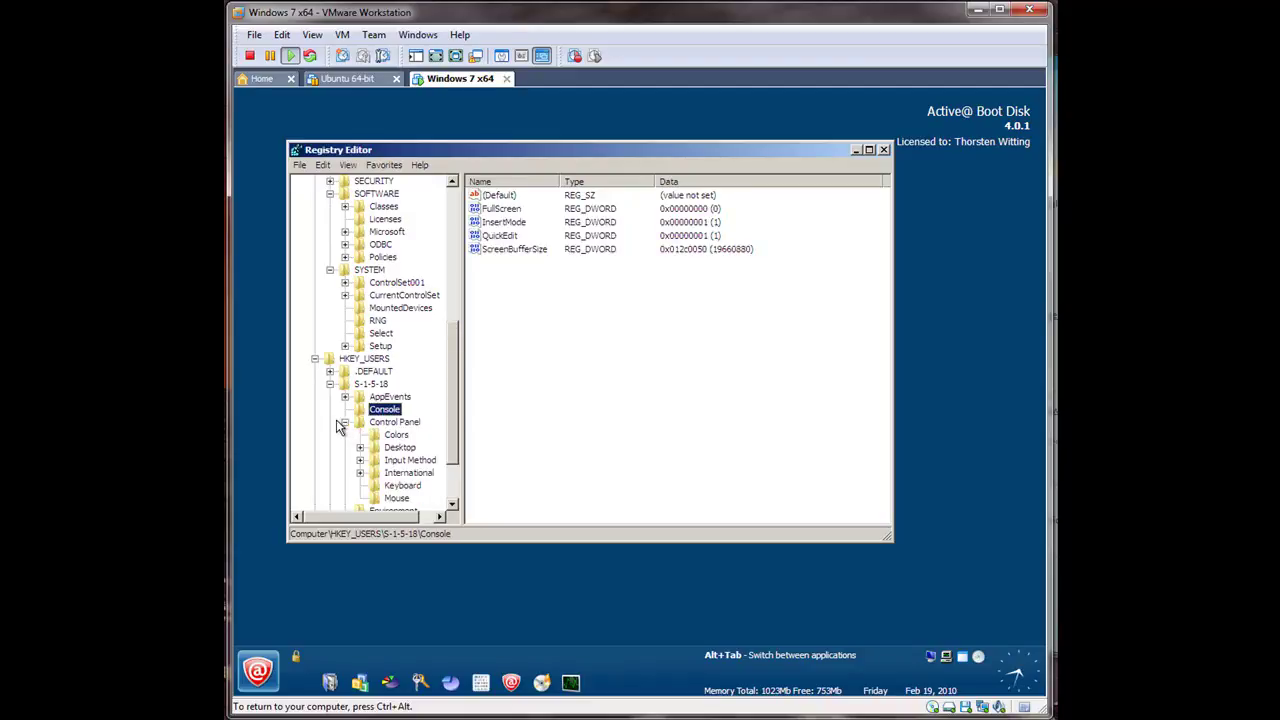
pyautogui.click(396, 485)
pyautogui.click(400, 473)
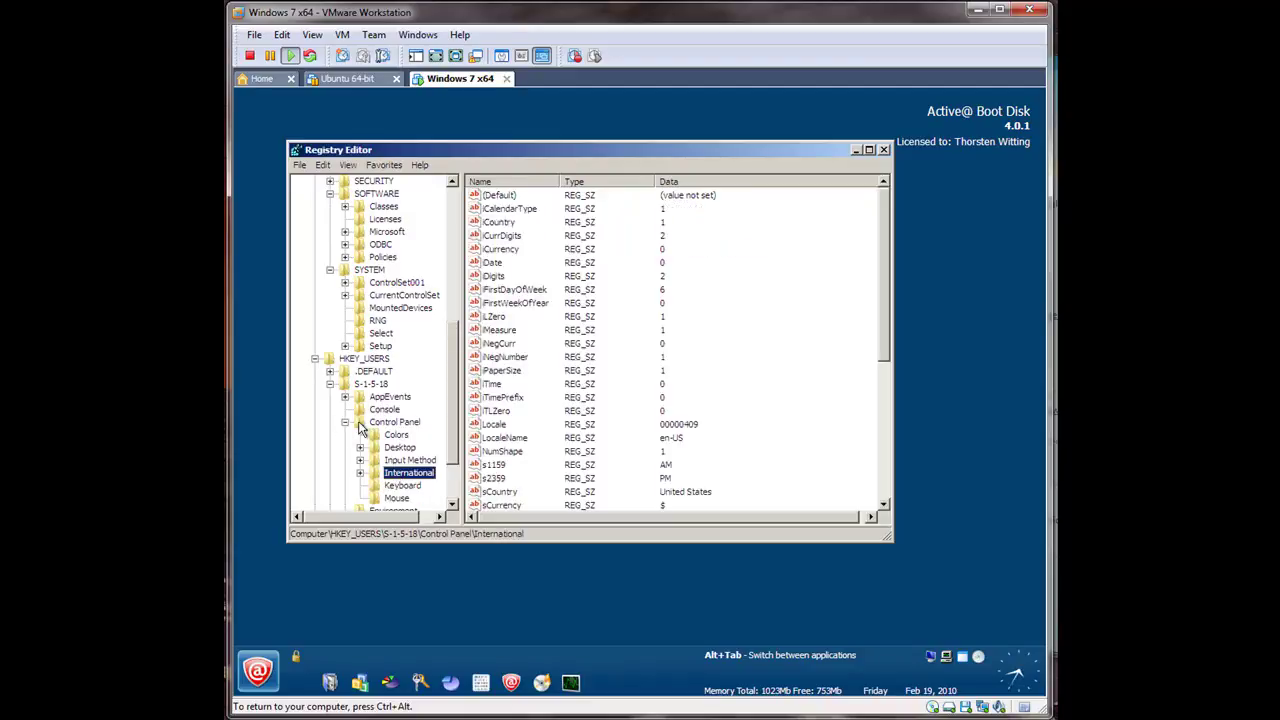
pyautogui.click(345, 422)
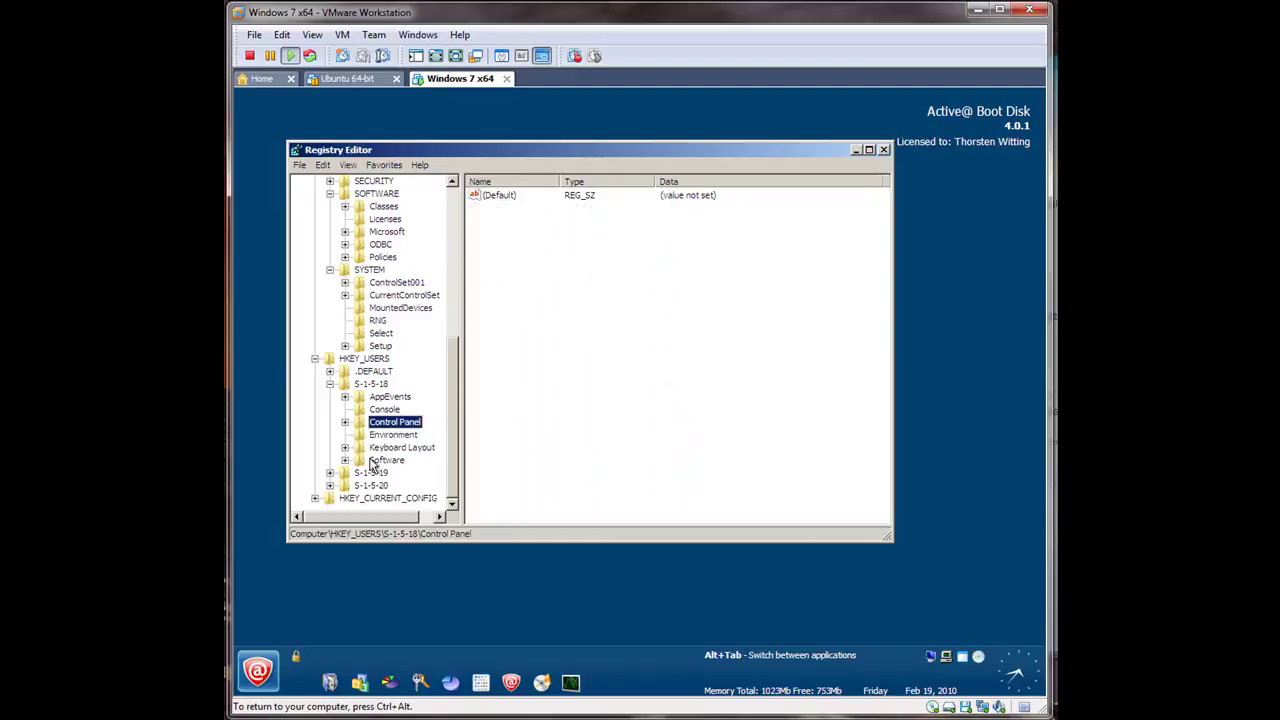
pyautogui.click(345, 460)
pyautogui.scroll(-1, 352, 462)
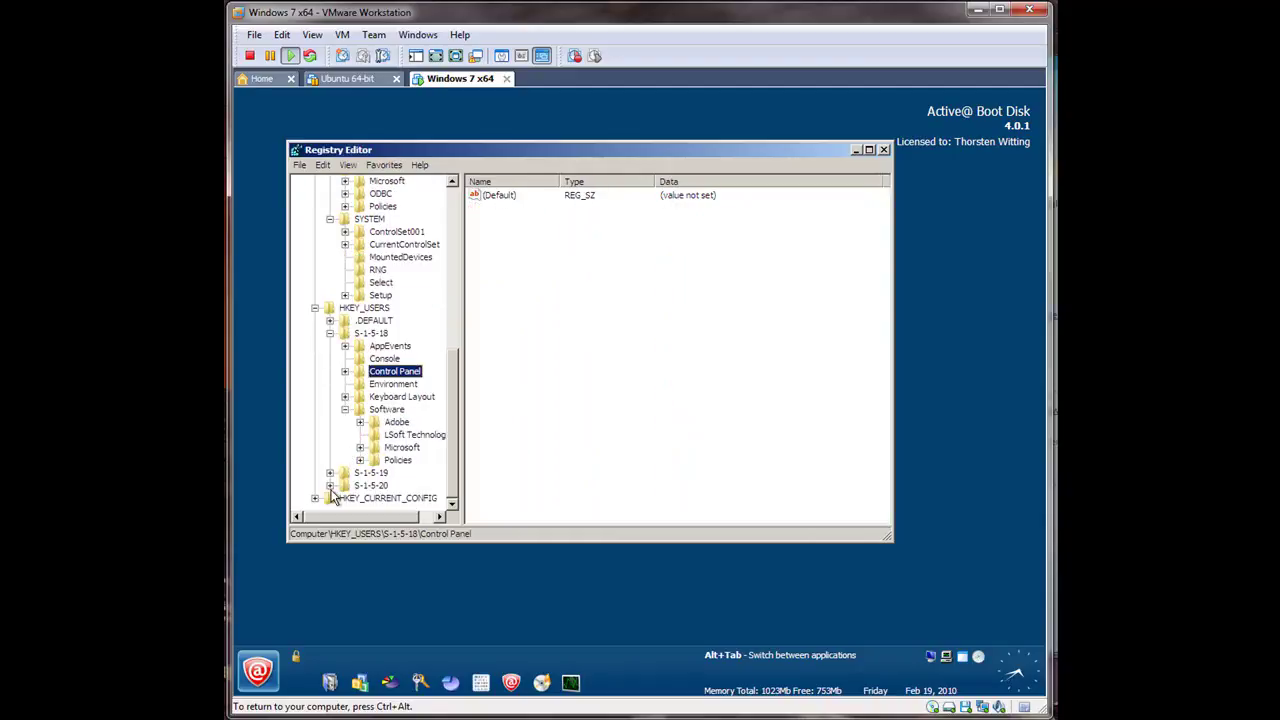
pyautogui.scroll(-1, 352, 470)
pyautogui.scroll(4, 352, 485)
pyautogui.scroll(6, 352, 480)
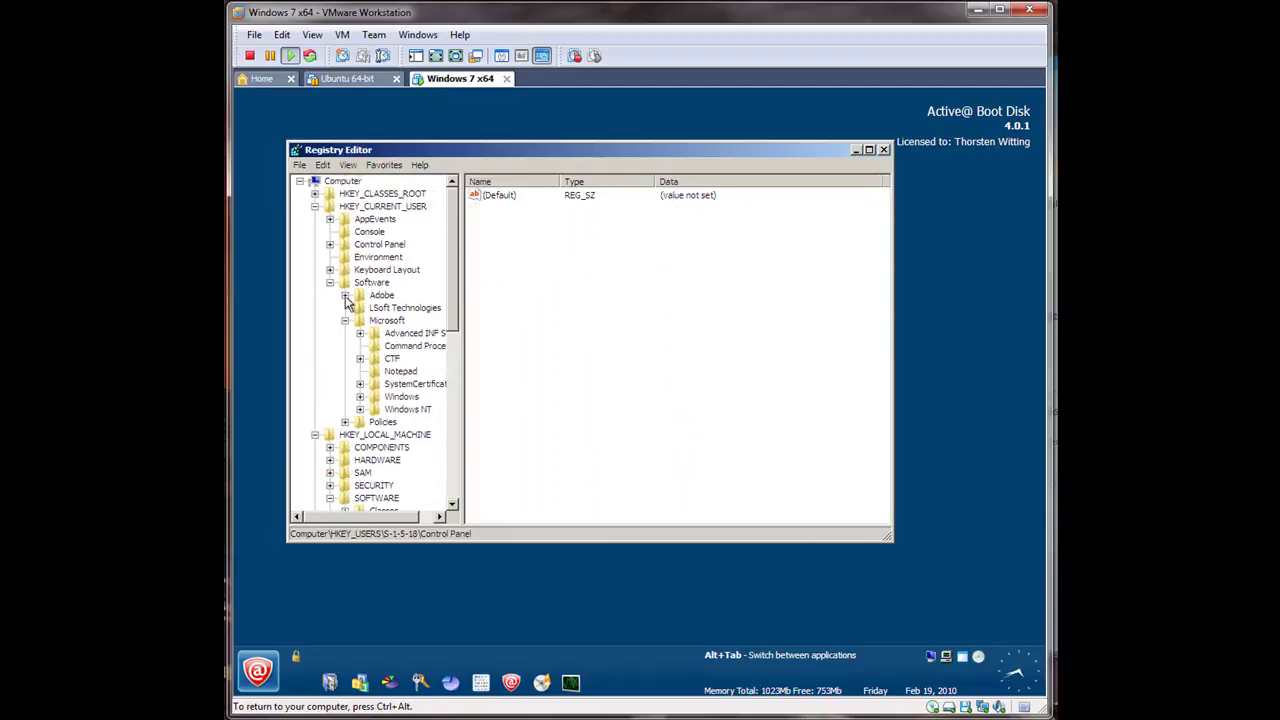
# Step: Collapse the other hives and open HKEY_CURRENT_CONFIG\Software\Fonts showing LogPixels 96
pyautogui.click(314, 206)
pyautogui.click(314, 219)
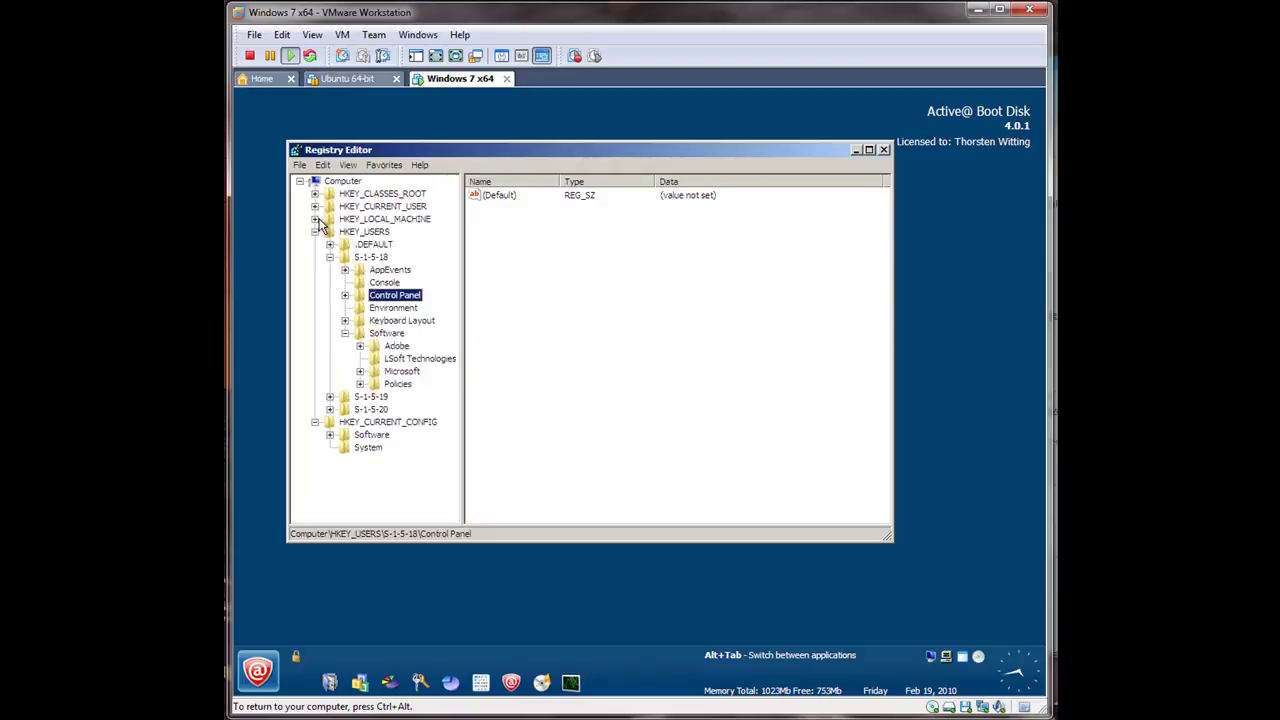
pyautogui.click(314, 231)
pyautogui.doubleClick(366, 259)
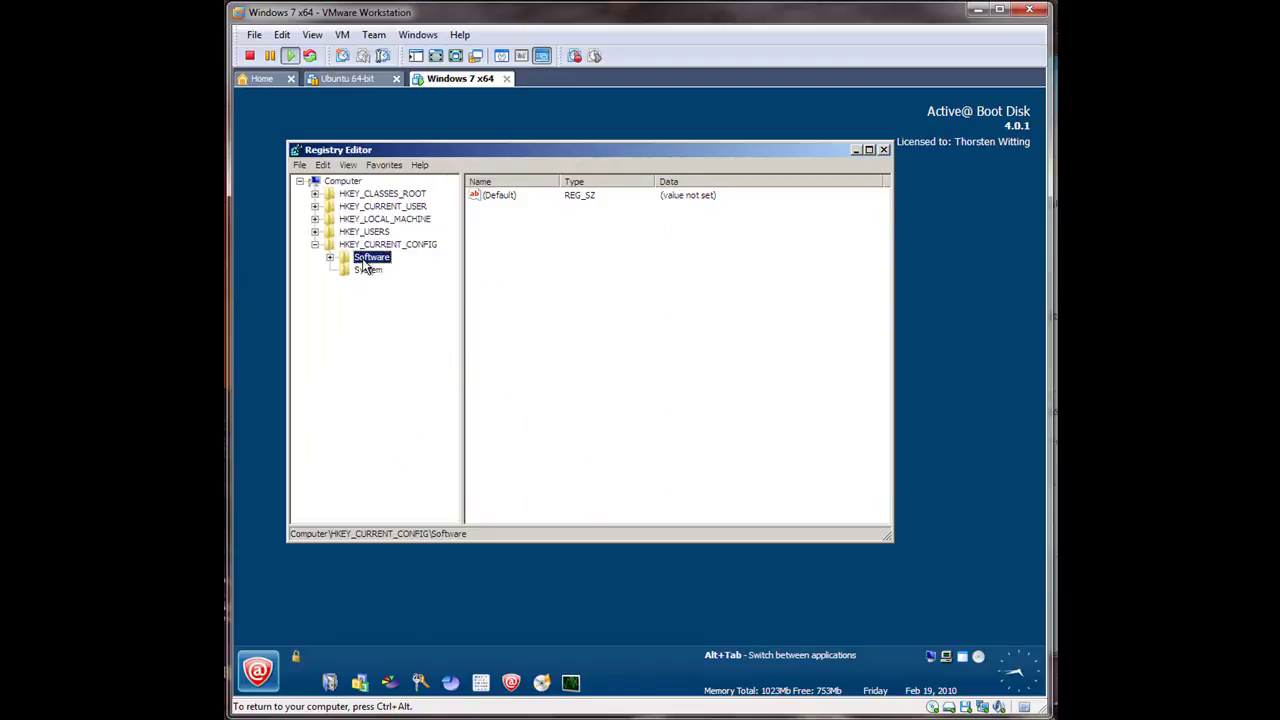
pyautogui.click(369, 271)
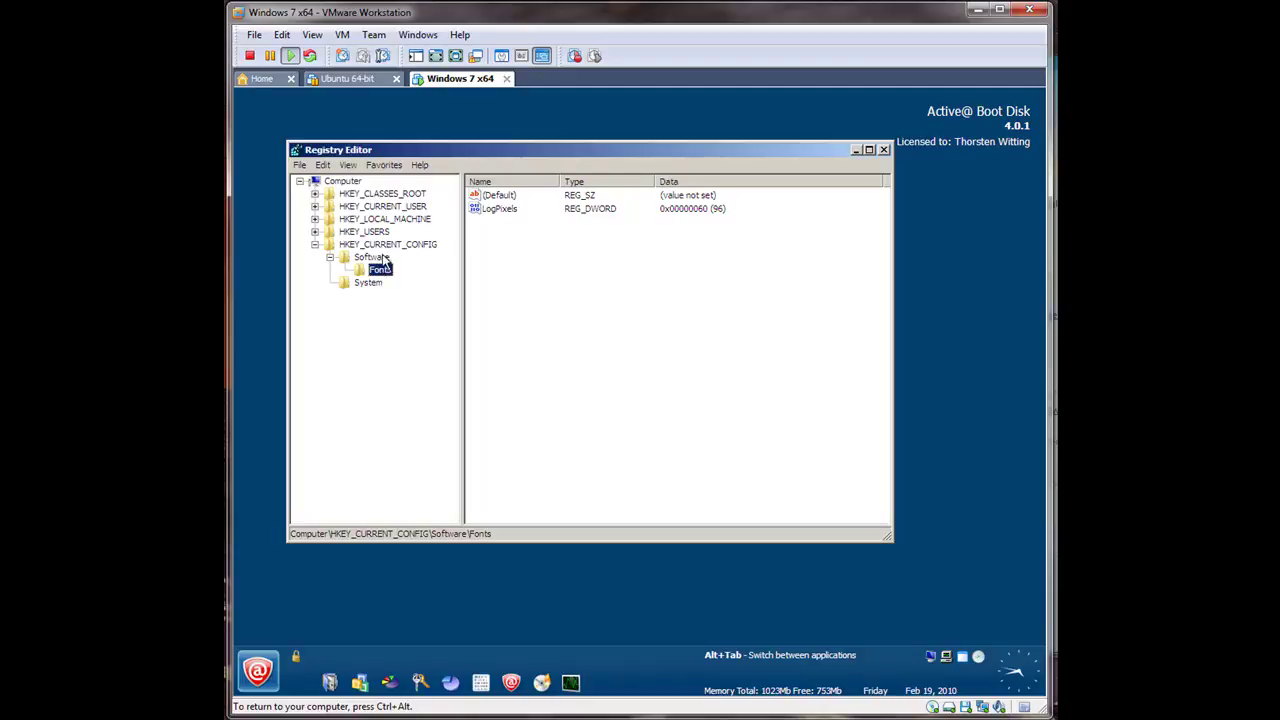
pyautogui.press('Tab')
# Step: Change the LogPixels value data to hexadecimal 61 (97)
pyautogui.rightClick(495, 210)
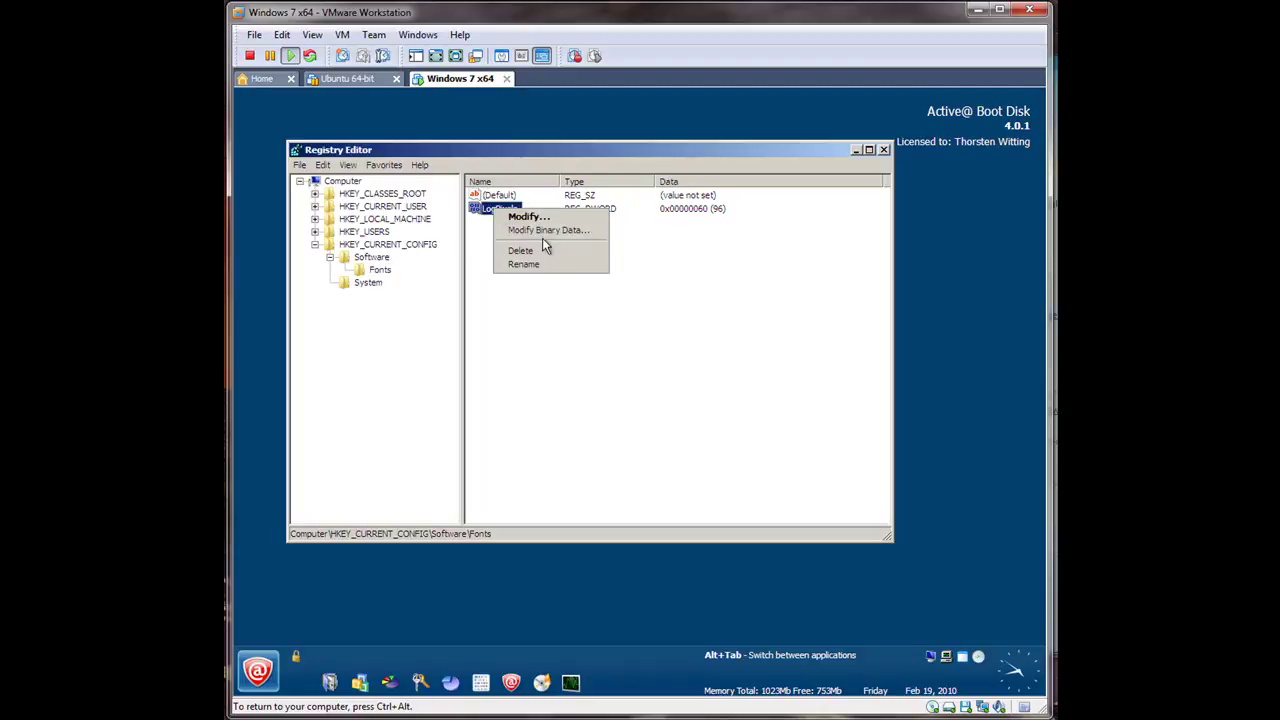
pyautogui.click(552, 216)
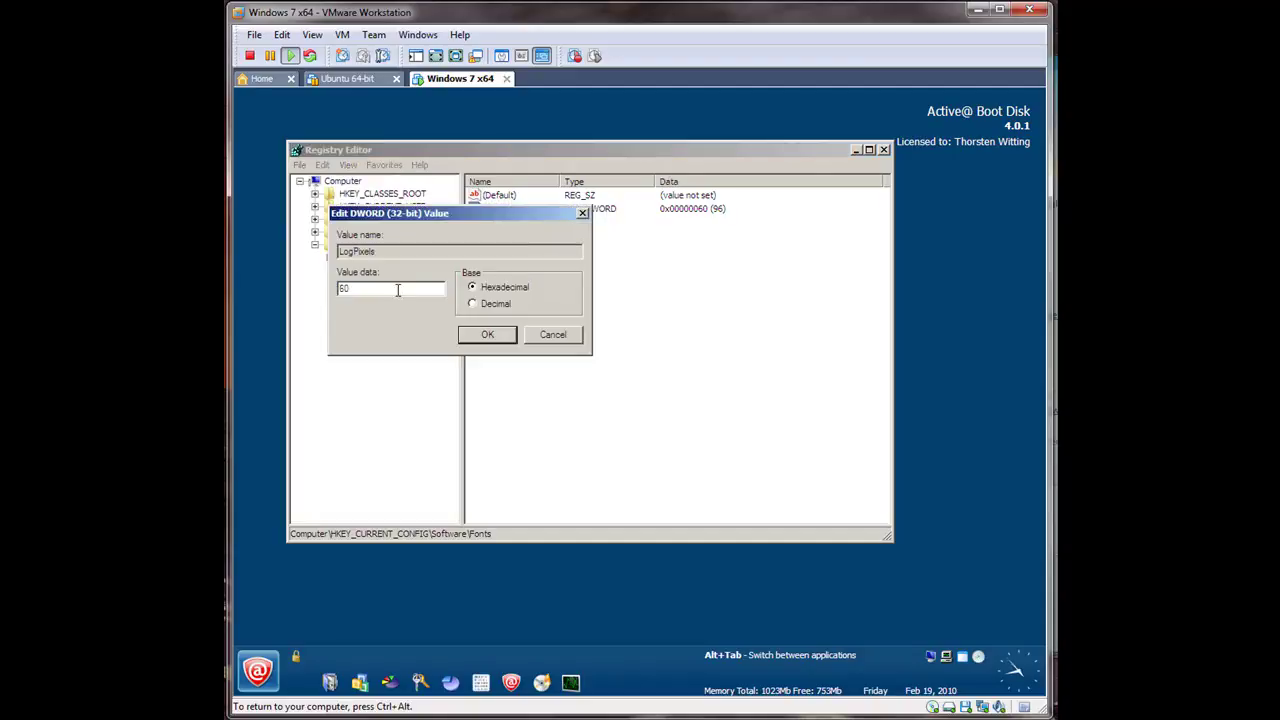
pyautogui.write('6')
pyautogui.press('Return')
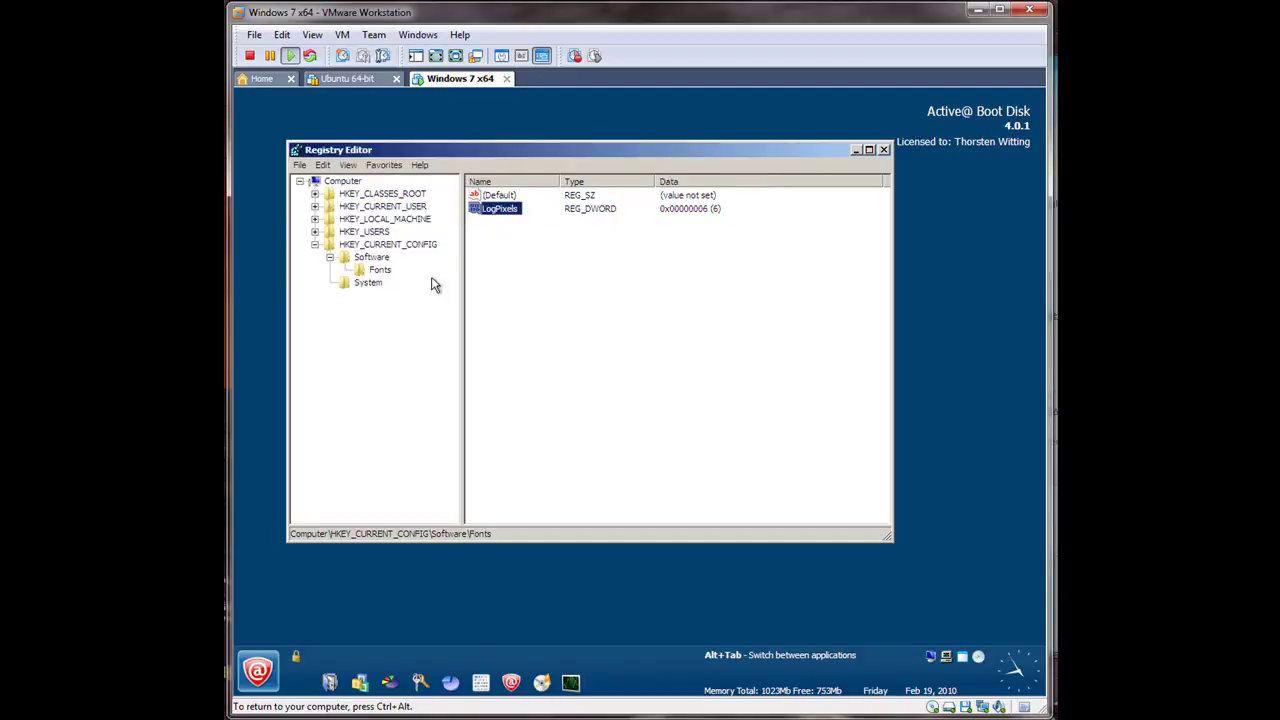
pyautogui.rightClick(497, 209)
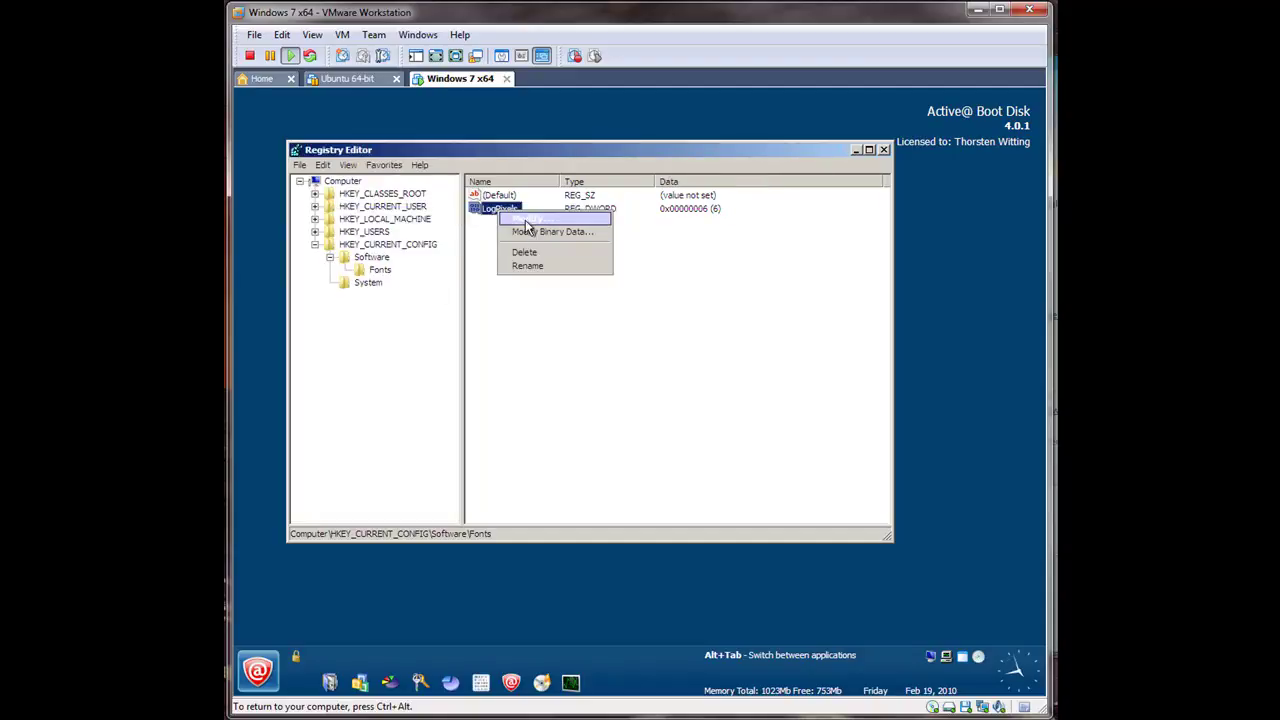
pyautogui.click(525, 221)
pyautogui.click(404, 288)
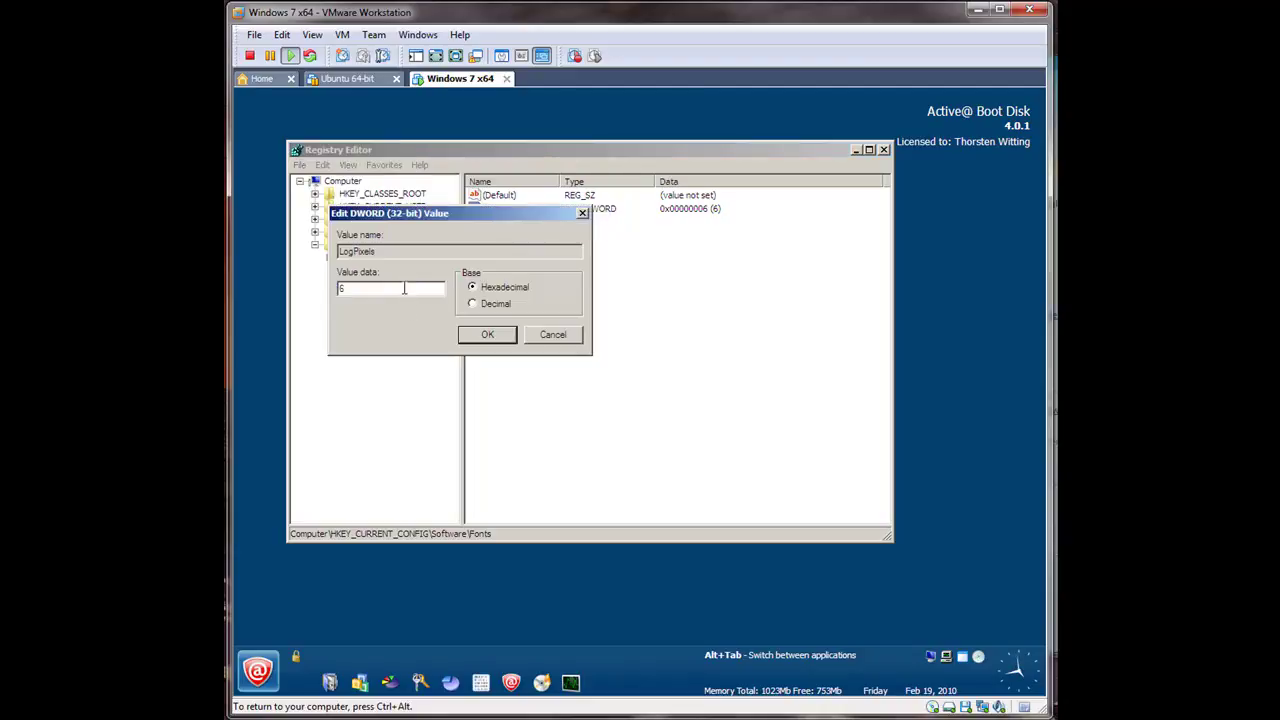
pyautogui.click(472, 337)
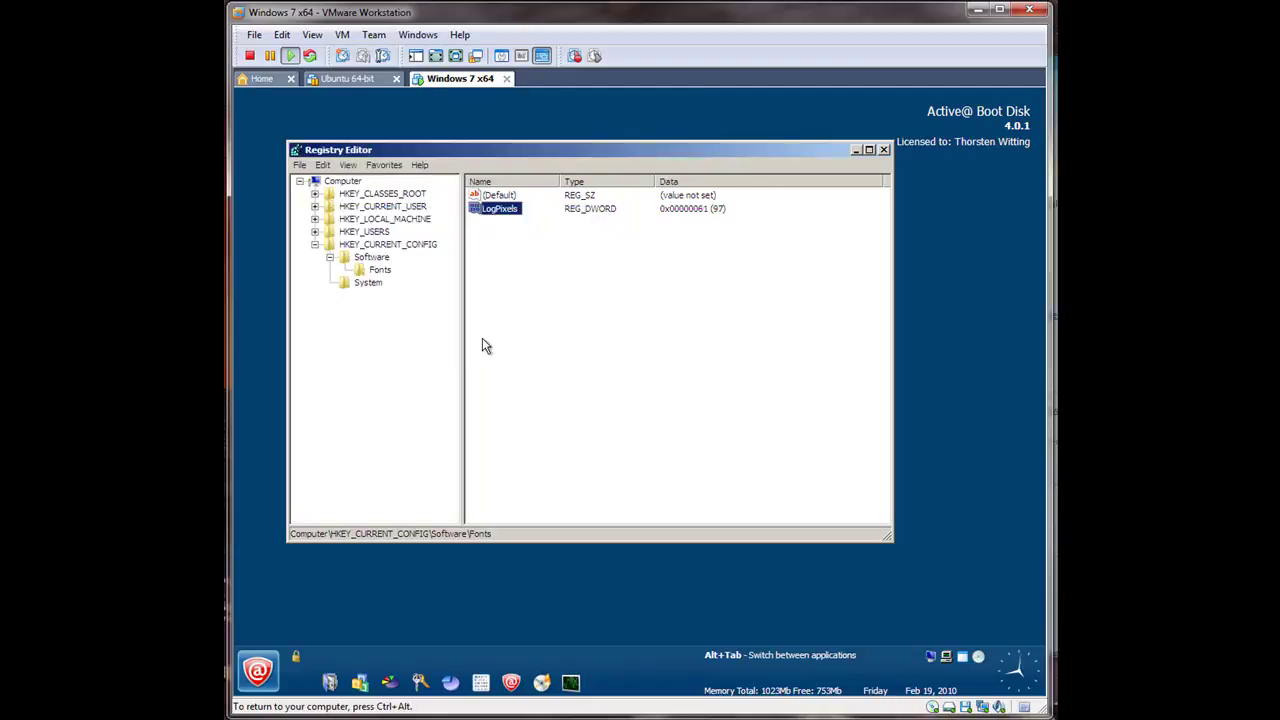
# Step: Close Registry Editor and bring up the boot disk start menu
pyautogui.click(299, 165)
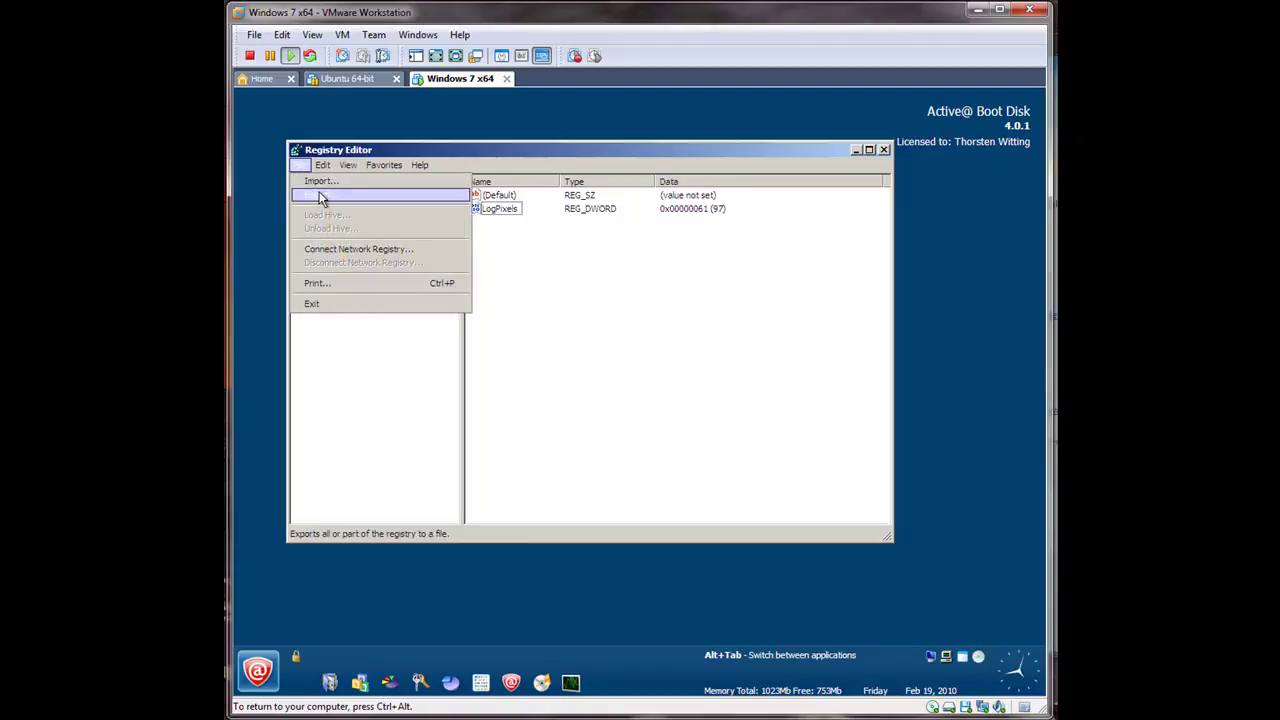
pyautogui.click(884, 150)
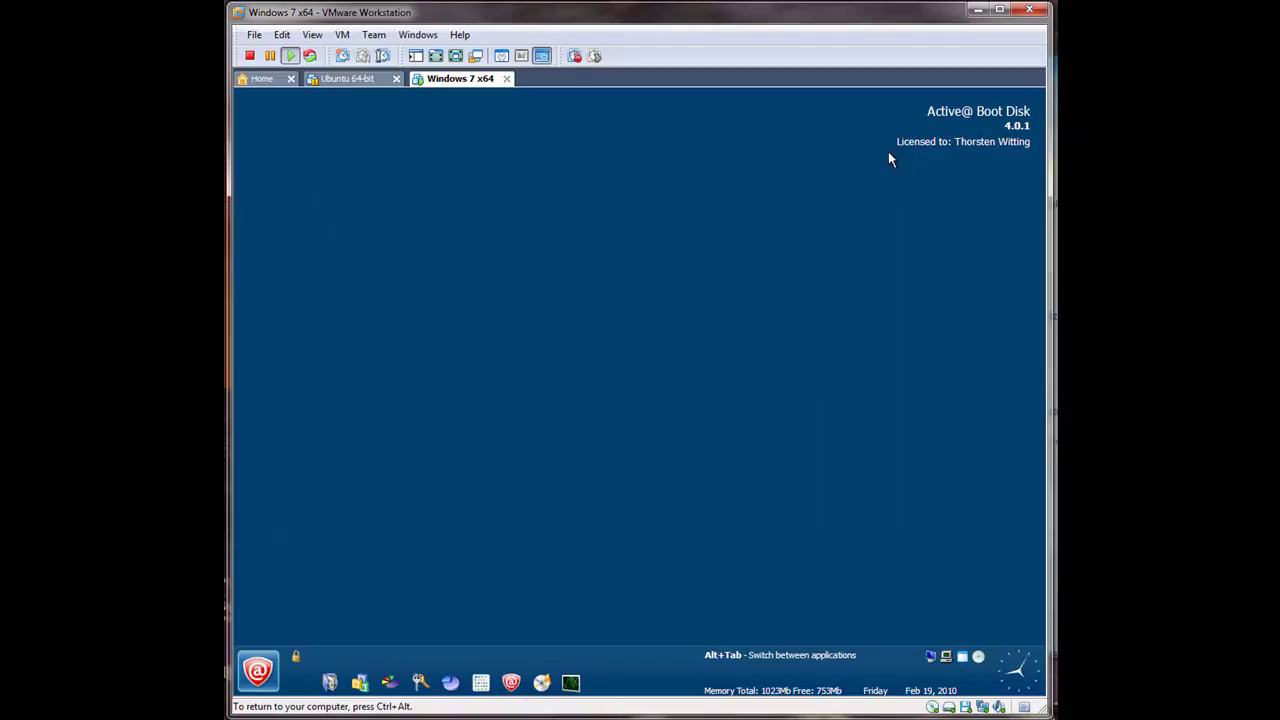
pyautogui.click(257, 670)
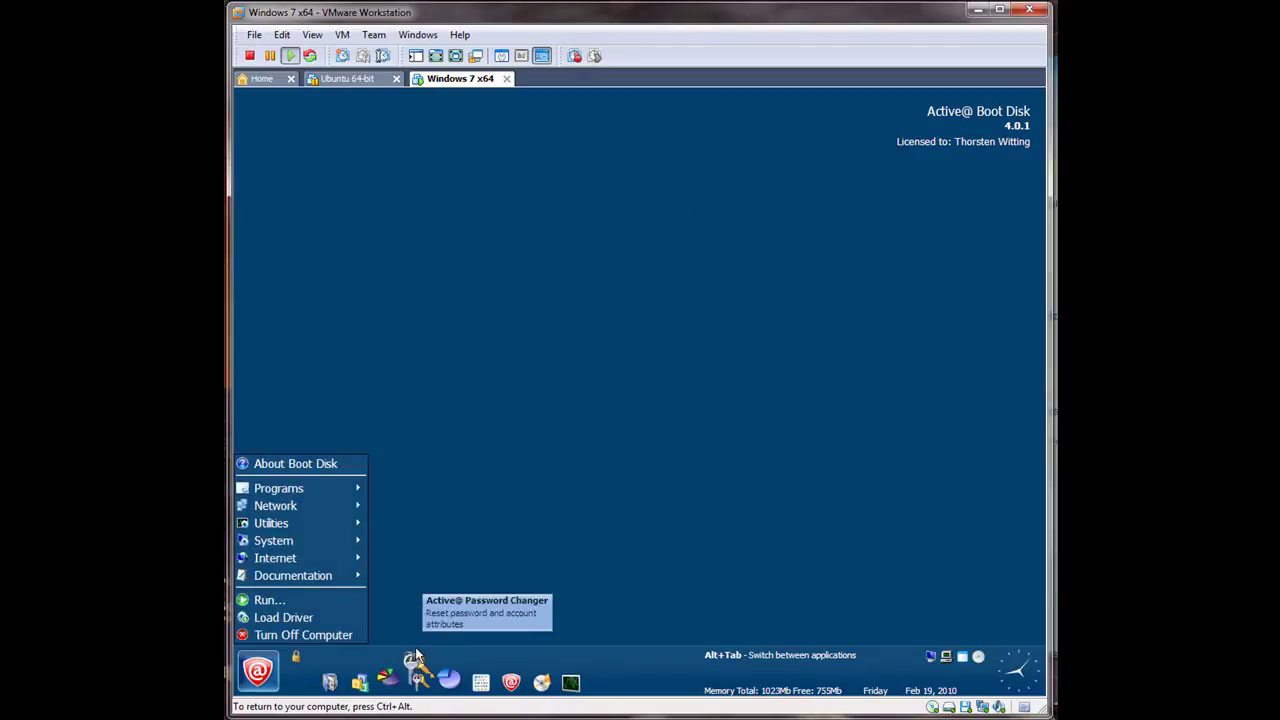
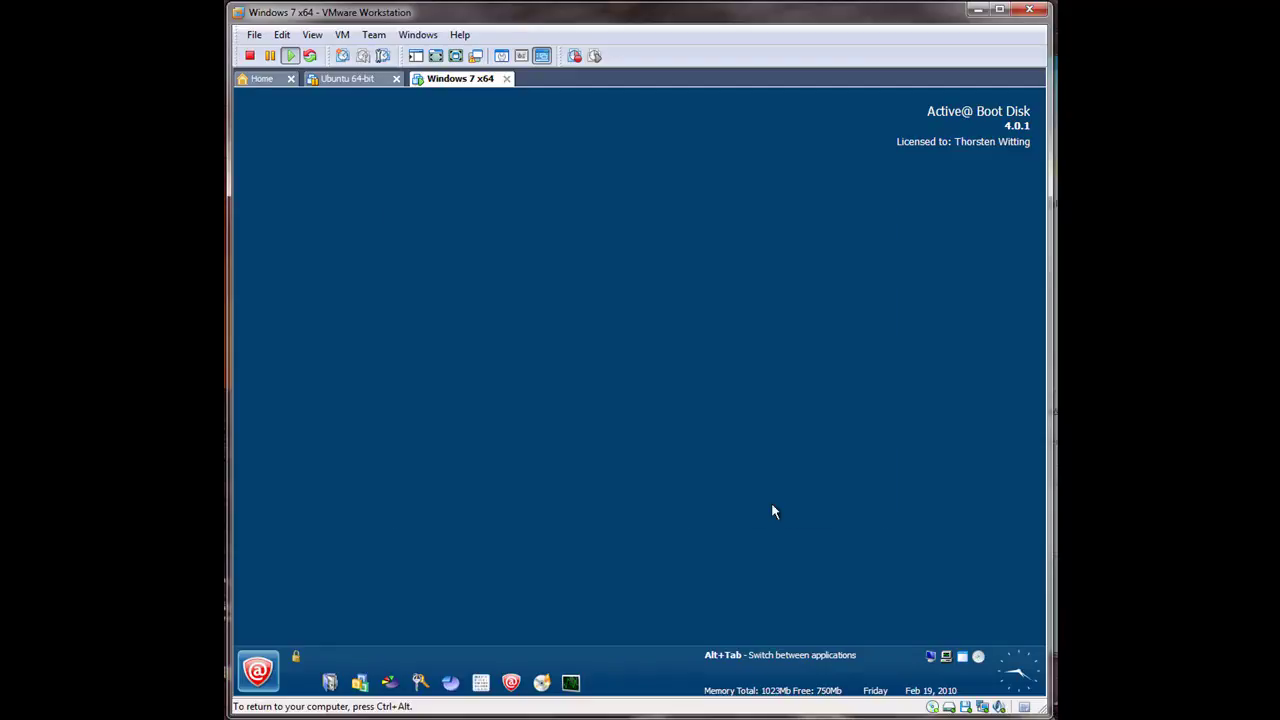
# Step: Restart the computer from Active@ Boot Disk's Turn Off Computer dialog to boot back into Windows 7
pyautogui.click(257, 671)
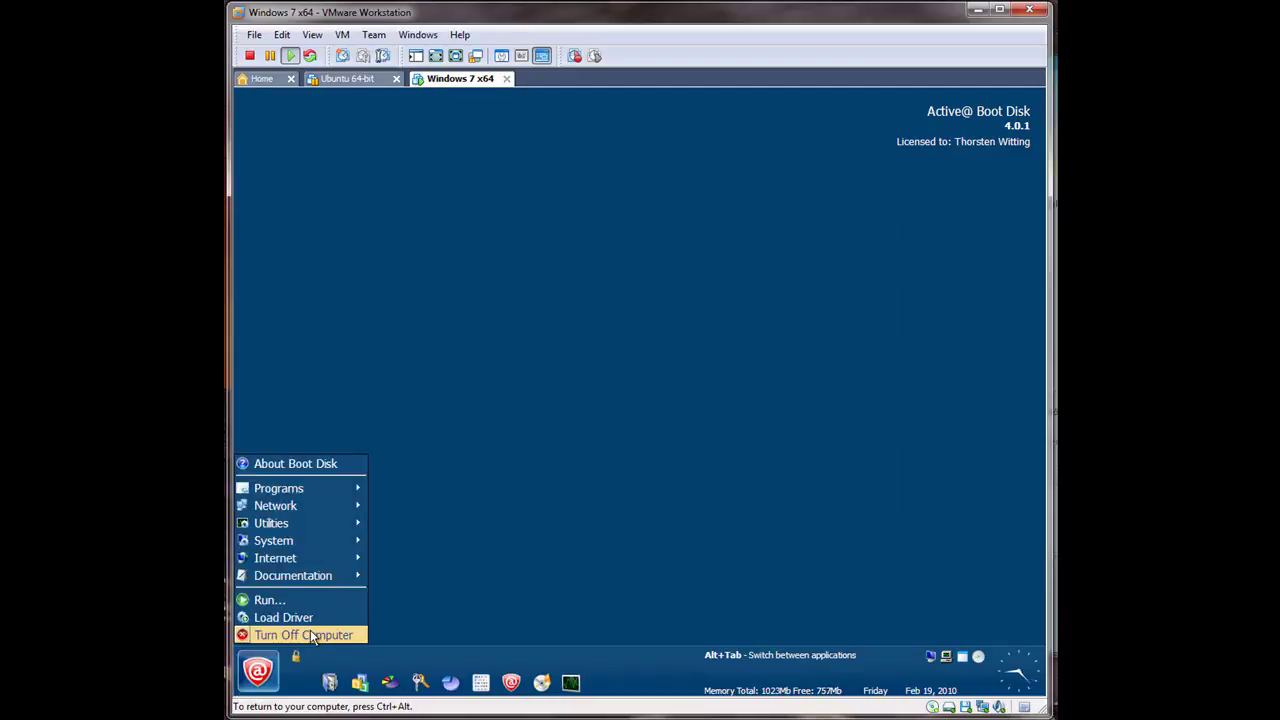
pyautogui.click(308, 636)
pyautogui.click(671, 405)
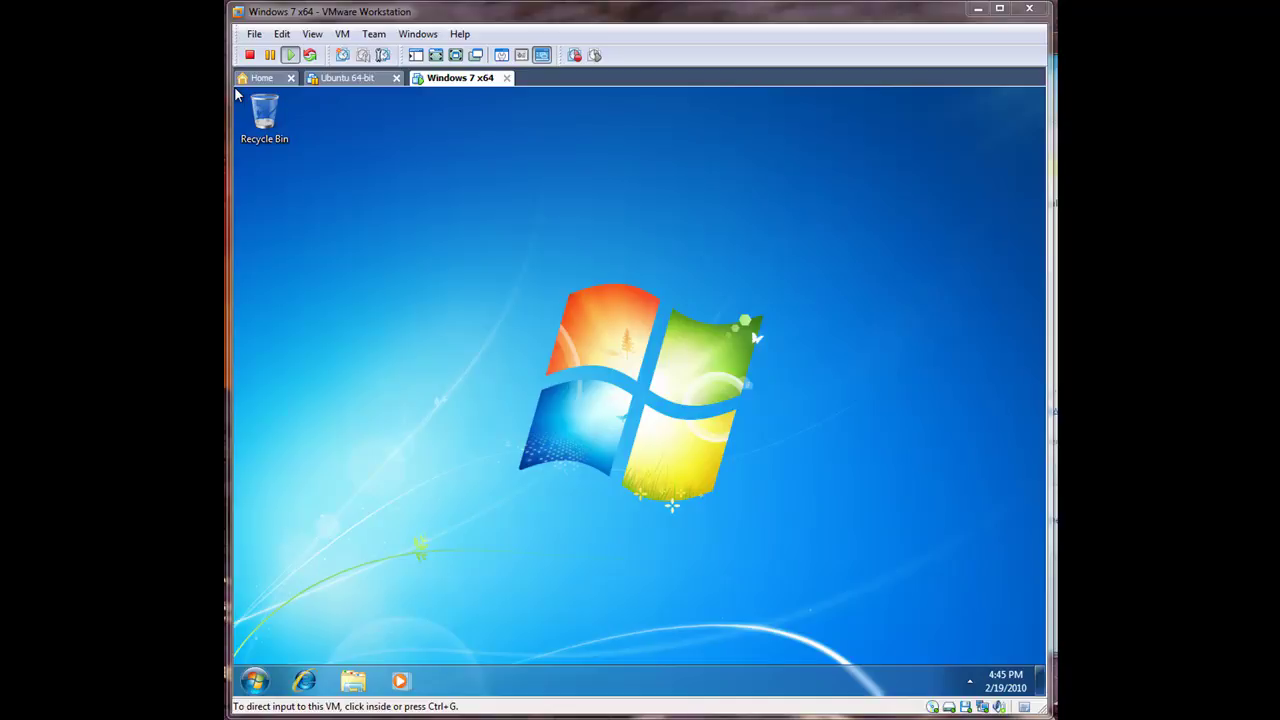
pyautogui.click(775, 517)
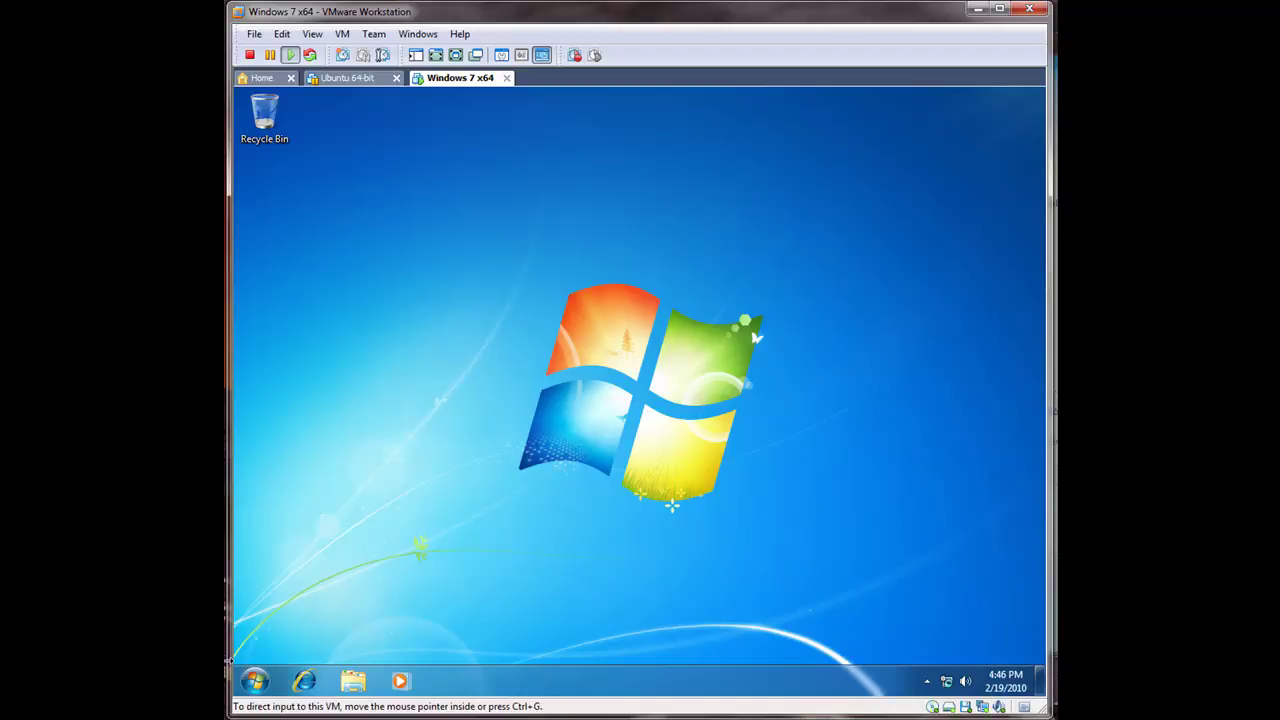
pyautogui.click(258, 678)
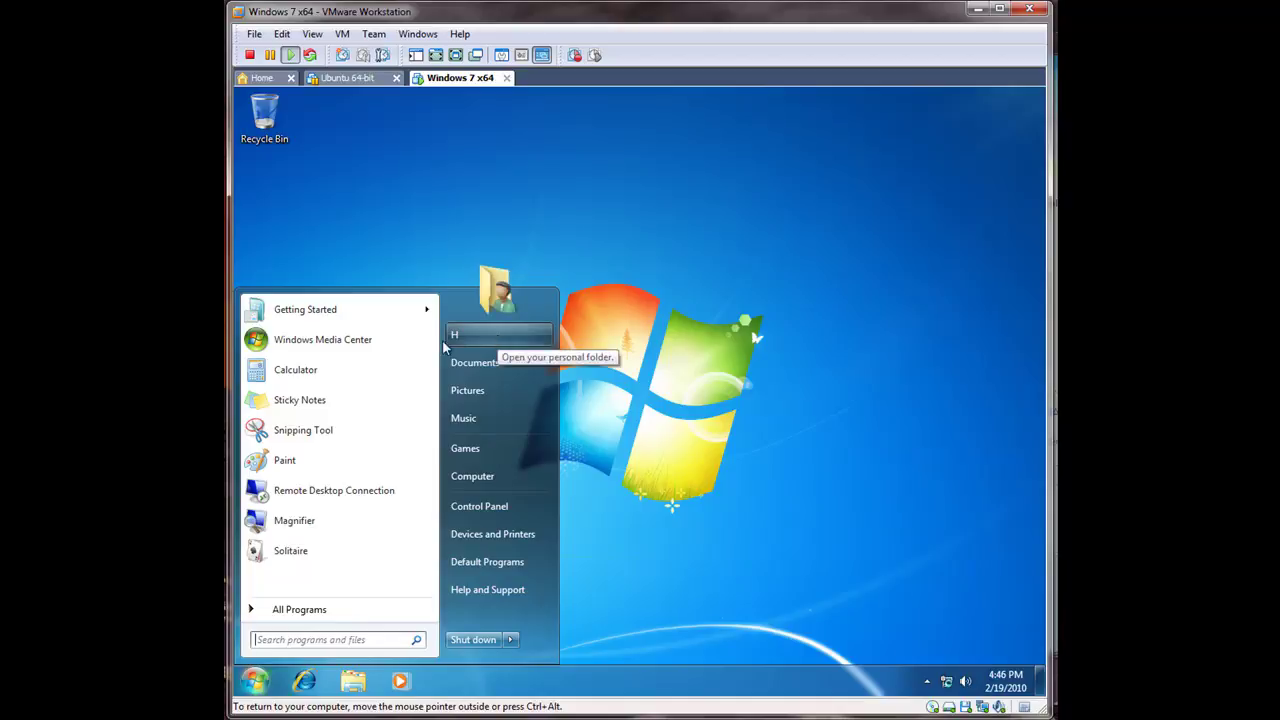
pyautogui.click(497, 340)
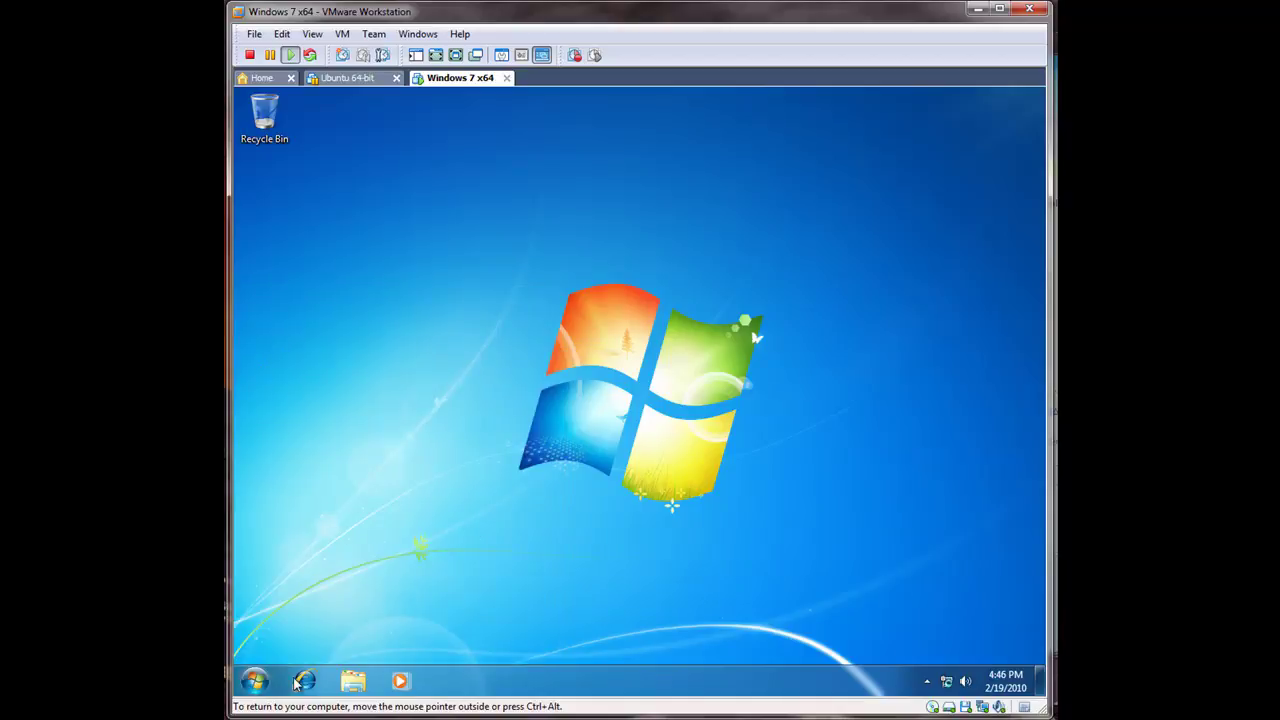